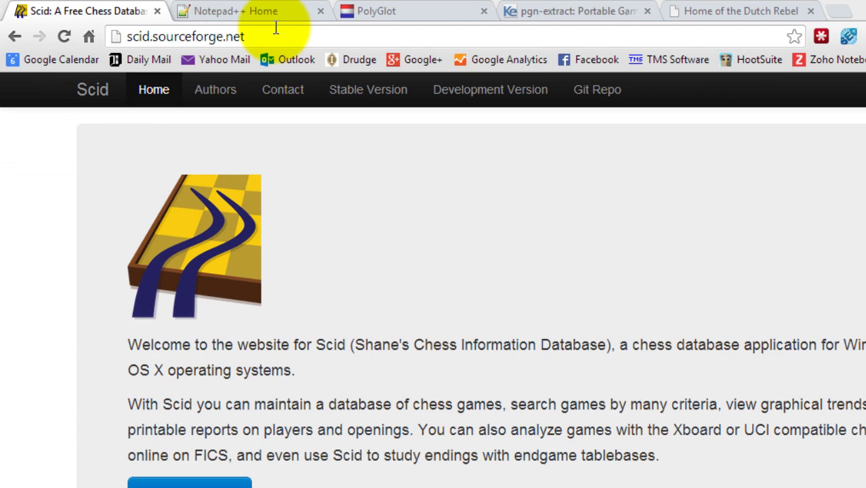
# - View the websites for Notepad++, PolyGlot, pgn-extract and Home of the Dutch Rebel in turn
pyautogui.click(270, 12)
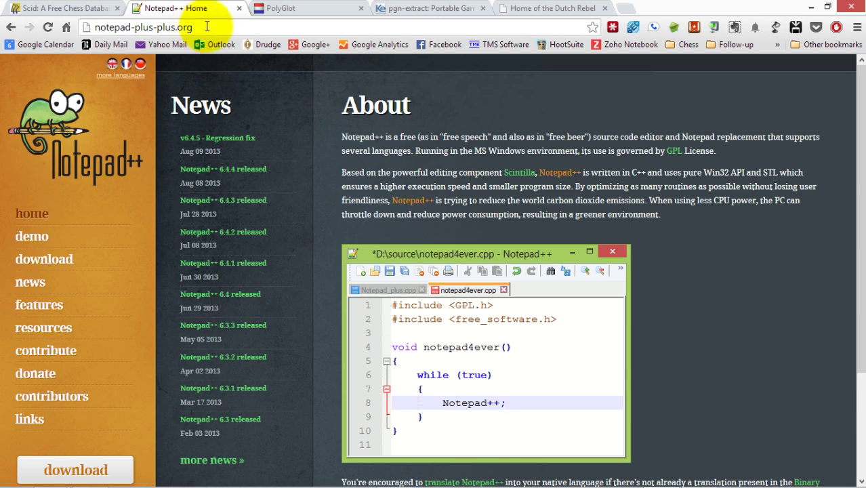
pyautogui.click(288, 10)
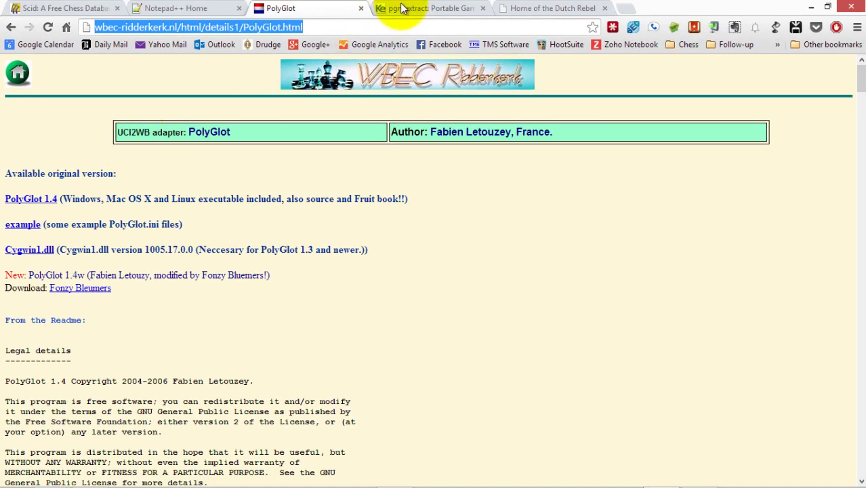
pyautogui.click(404, 8)
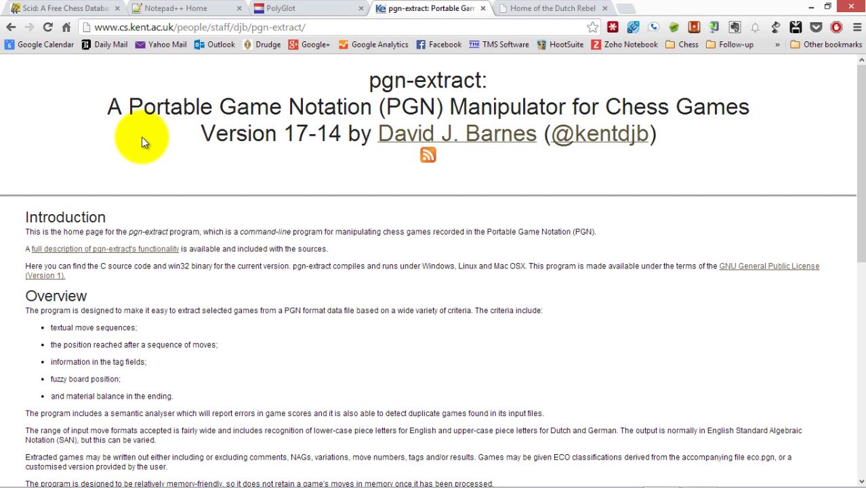
pyautogui.click(556, 7)
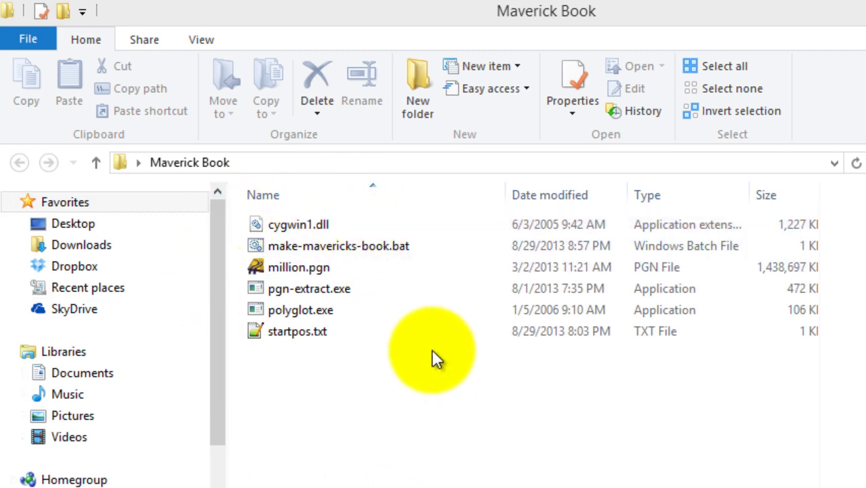
# - Open million.pgn from the Maverick Book folder in Scid, maximize the window and look through the game list
pyautogui.click(294, 275)
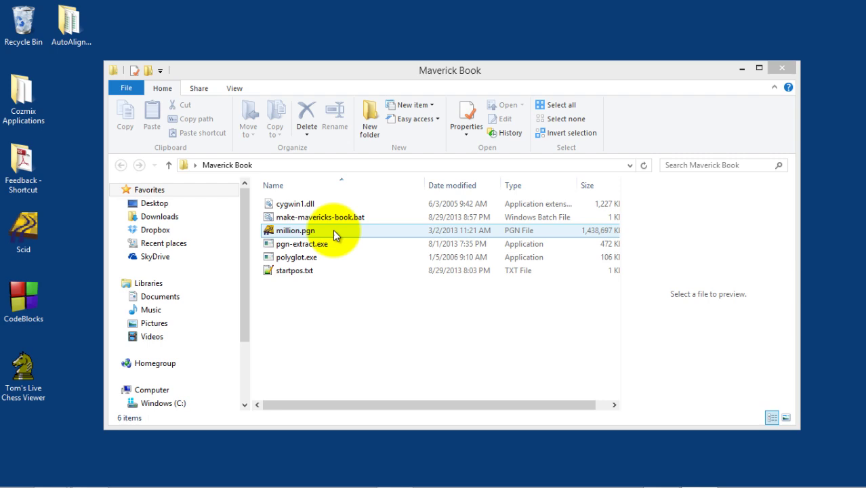
pyautogui.doubleClick(333, 230)
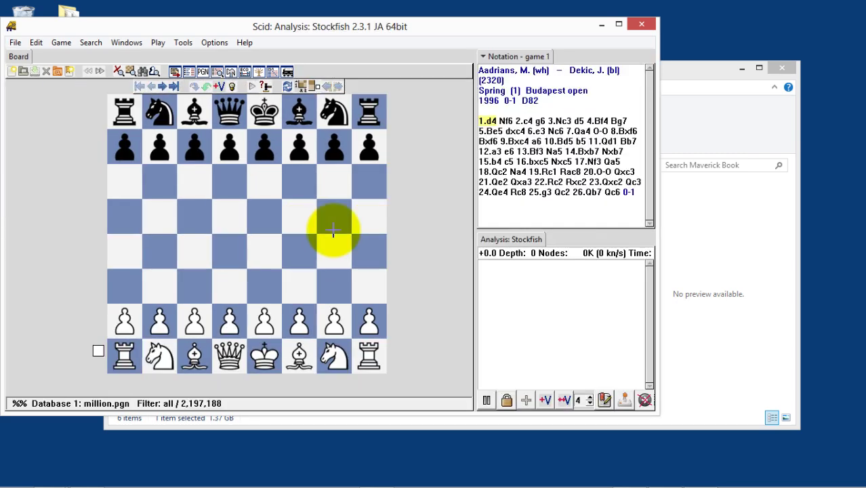
pyautogui.click(621, 25)
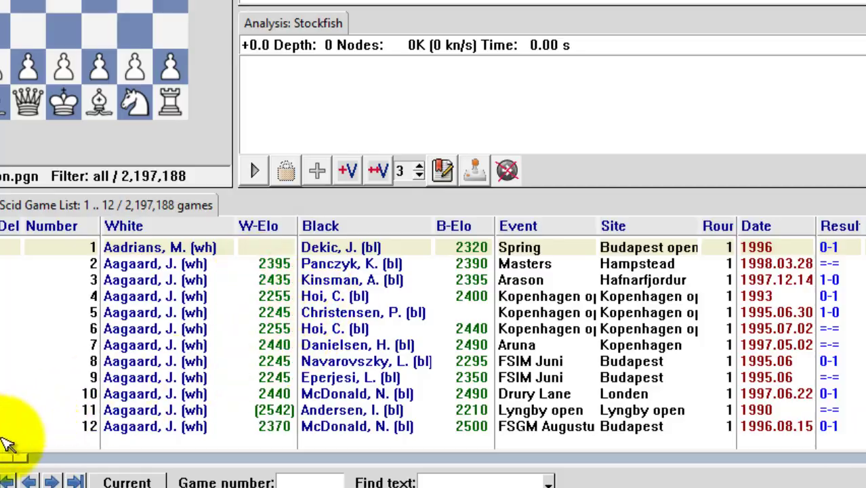
pyautogui.moveTo(23, 465); pyautogui.dragTo(865, 463)
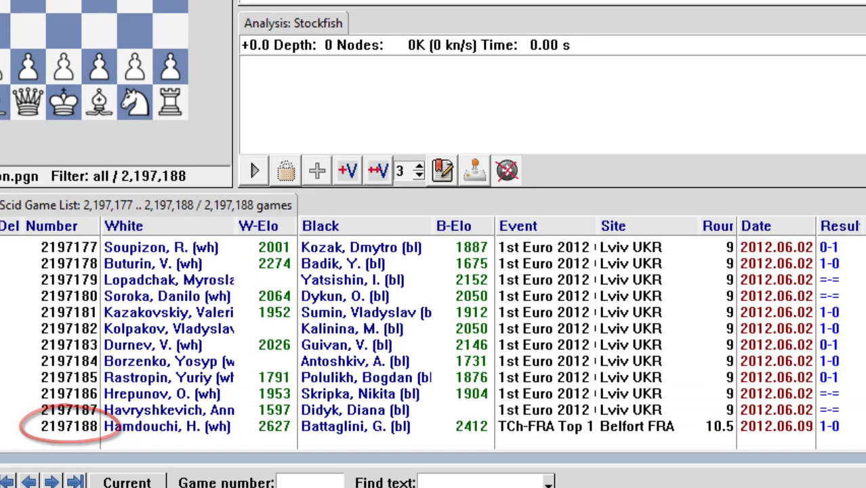
pyautogui.moveTo(862, 475); pyautogui.dragTo(7, 453)
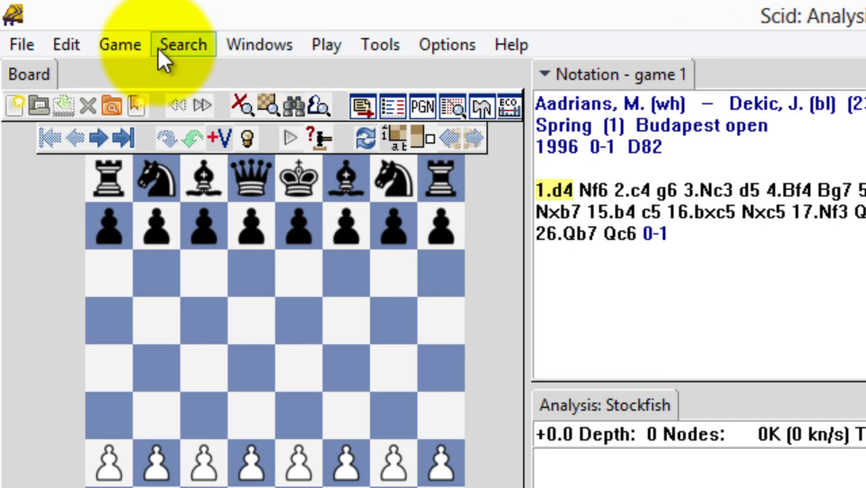
# - Start a header search with a minimum rating of 2400 for White and 2000 for Black
pyautogui.click(112, 26)
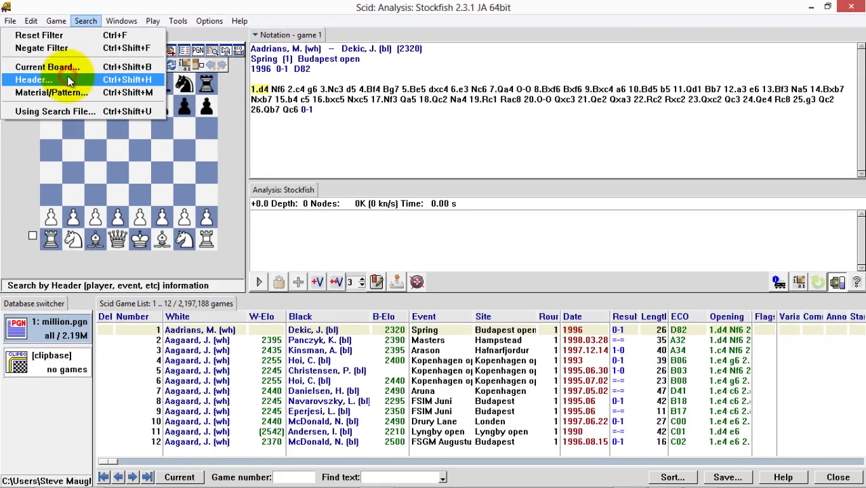
pyautogui.click(72, 170)
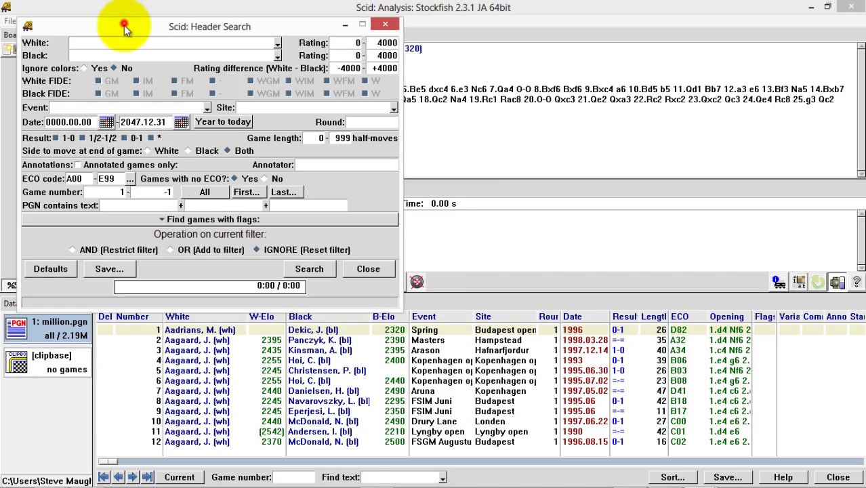
pyautogui.moveTo(124, 27); pyautogui.dragTo(356, 84)
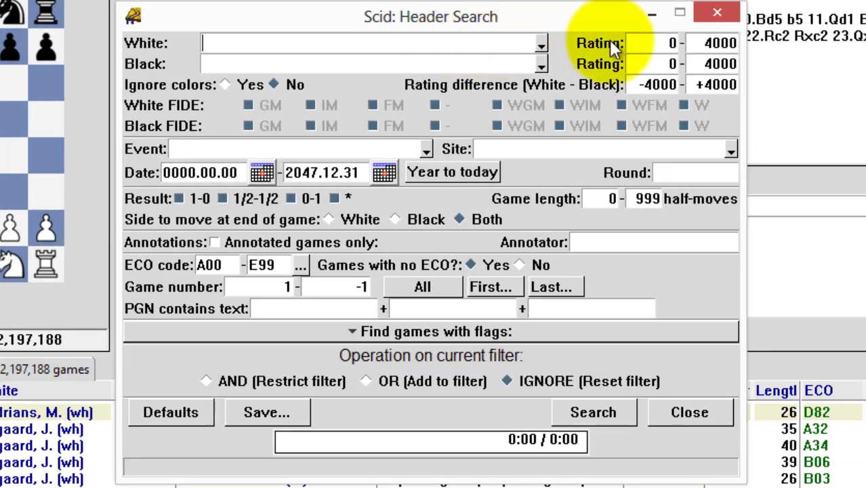
pyautogui.doubleClick(656, 42)
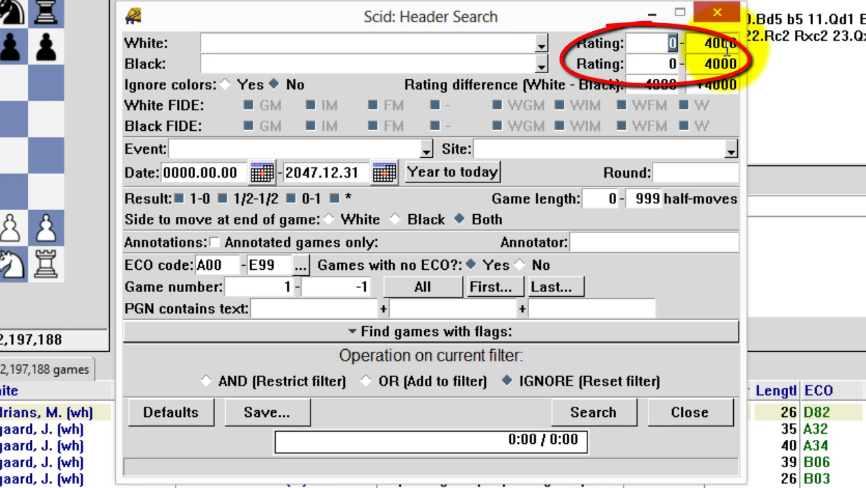
pyautogui.write('2400')
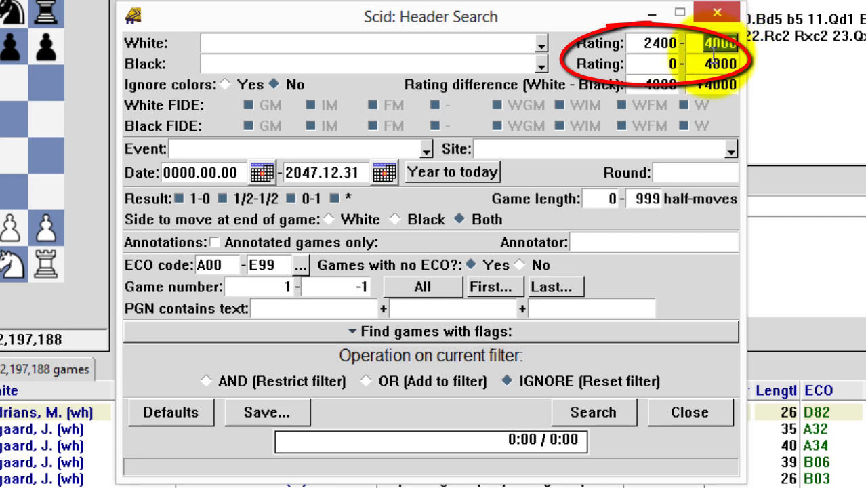
pyautogui.doubleClick(667, 64)
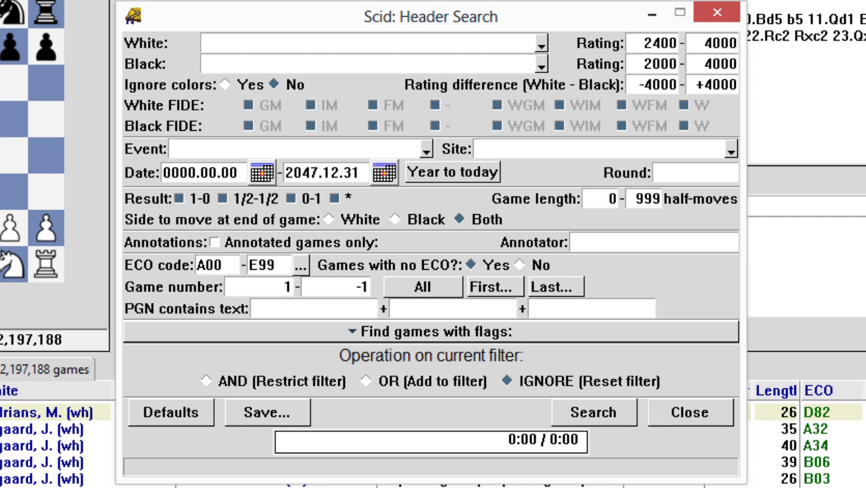
# - Restrict the header search to games with the result 1-0, run it and close the search dialog
pyautogui.click(179, 199)
pyautogui.click(251, 198)
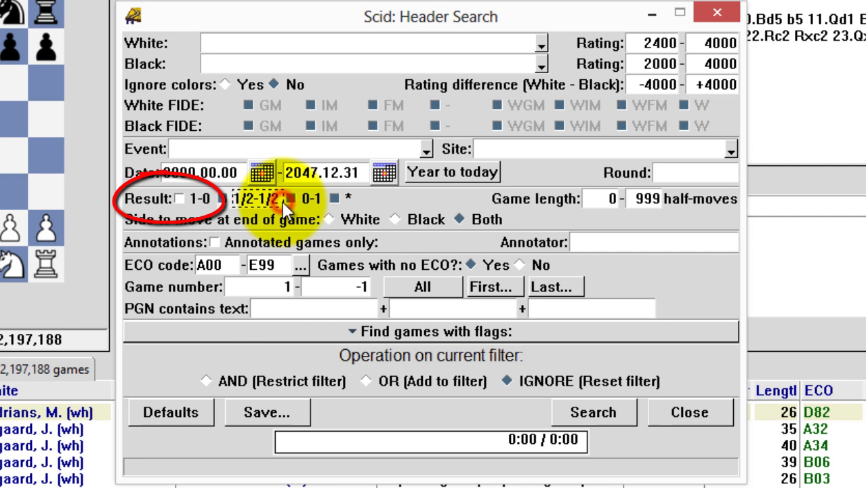
pyautogui.click(291, 199)
pyautogui.click(334, 198)
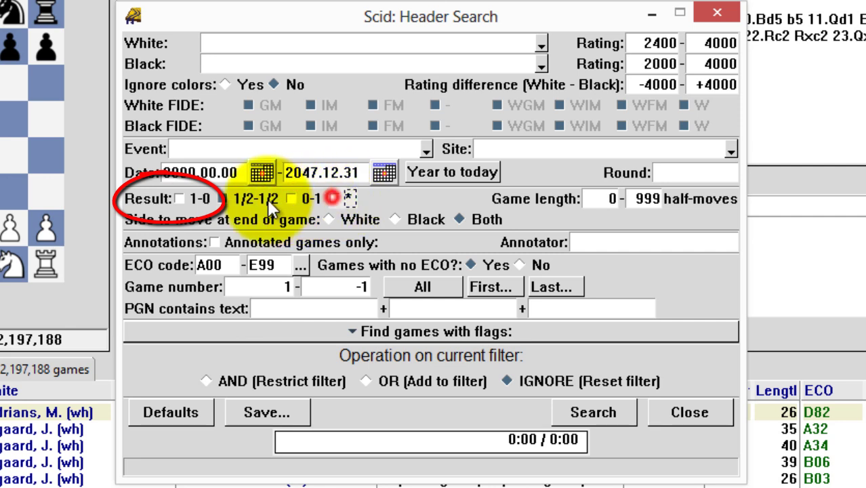
pyautogui.click(183, 198)
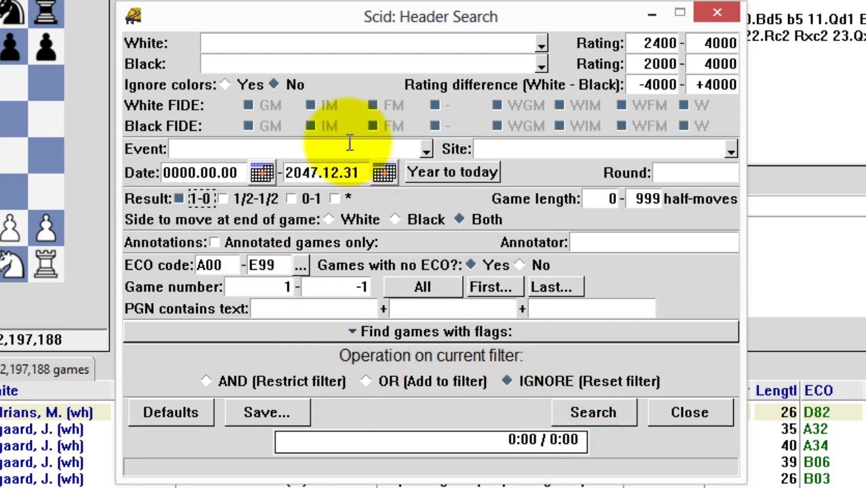
pyautogui.click(603, 412)
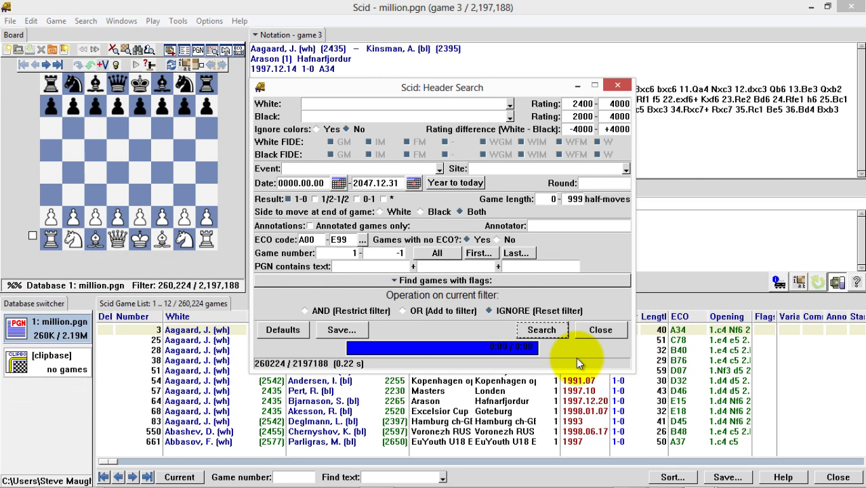
pyautogui.click(596, 330)
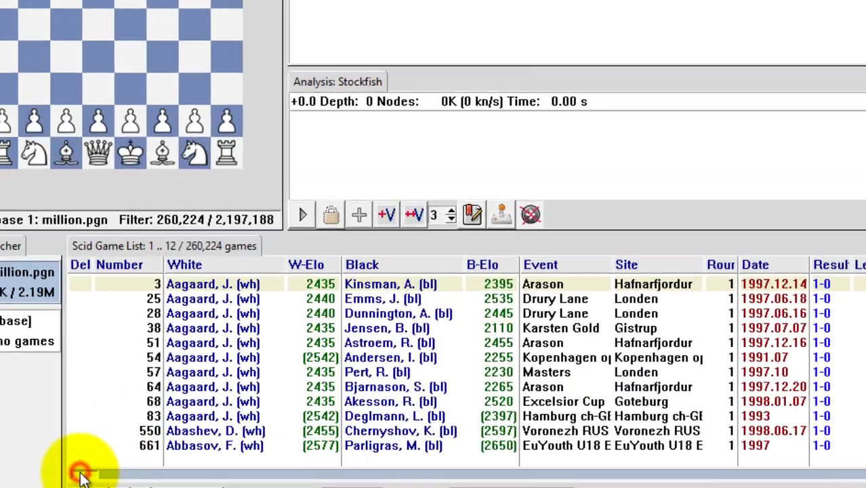
# - Look through the filtered game list to check the players' ratings and the game results
pyautogui.moveTo(80, 477)
pyautogui.mouseDown()
pyautogui.moveTo(91, 476)
pyautogui.moveTo(71, 477)
pyautogui.mouseUp()
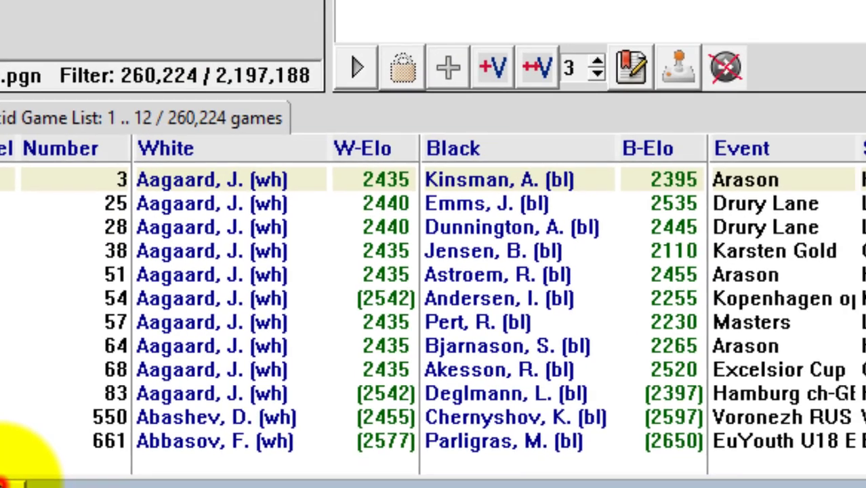
pyautogui.moveTo(14, 483); pyautogui.dragTo(48, 483)
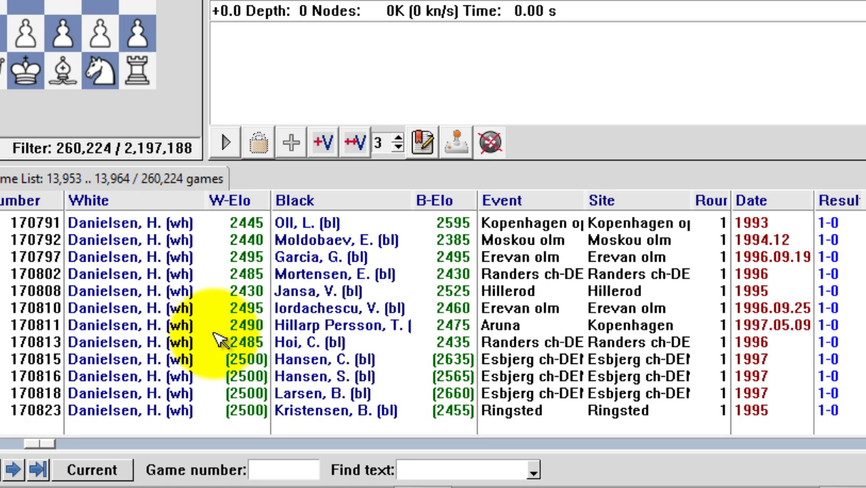
pyautogui.moveTo(34, 442); pyautogui.dragTo(224, 443)
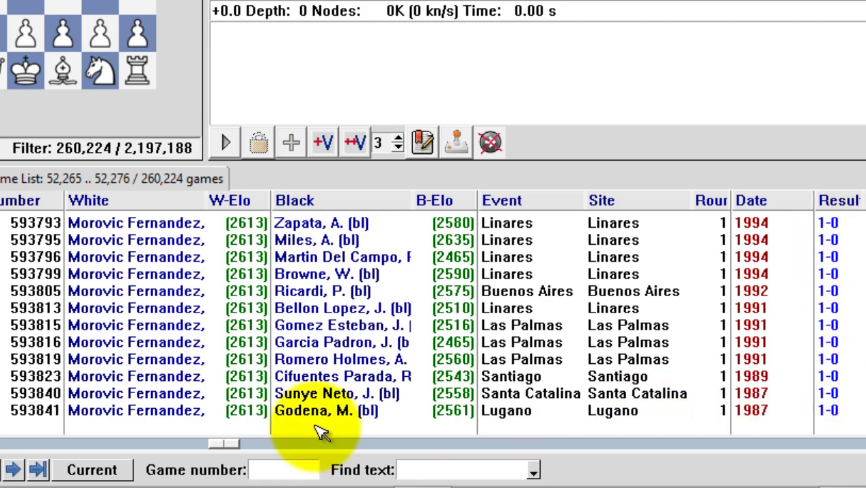
pyautogui.moveTo(216, 442); pyautogui.dragTo(2, 442)
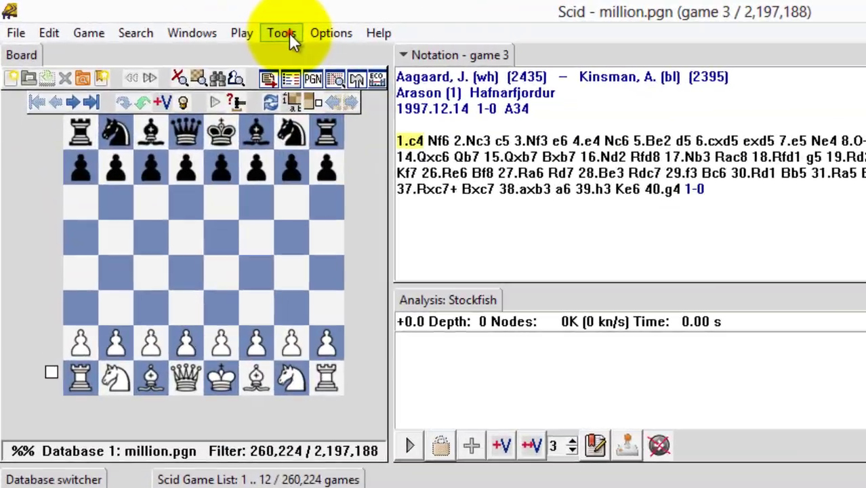
# - Export all filtered games with the default export options to white2400.pgn in the Maverick Book folder
pyautogui.click(288, 32)
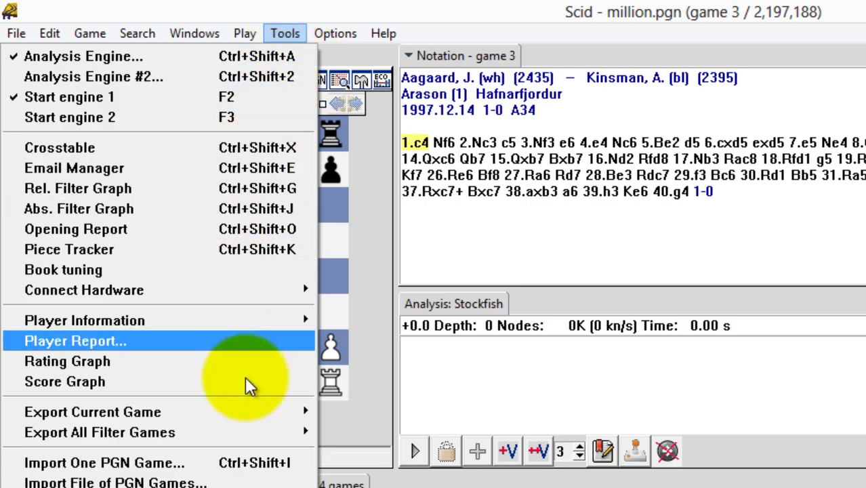
pyautogui.moveTo(247, 419)
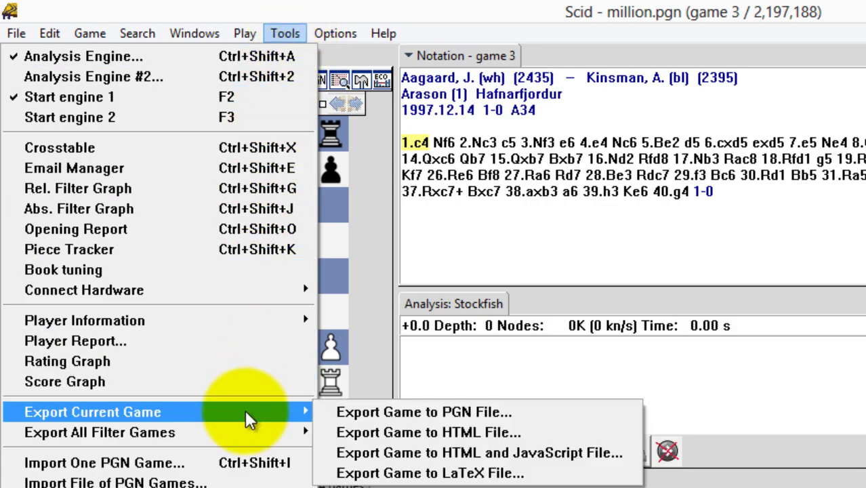
pyautogui.moveTo(242, 440)
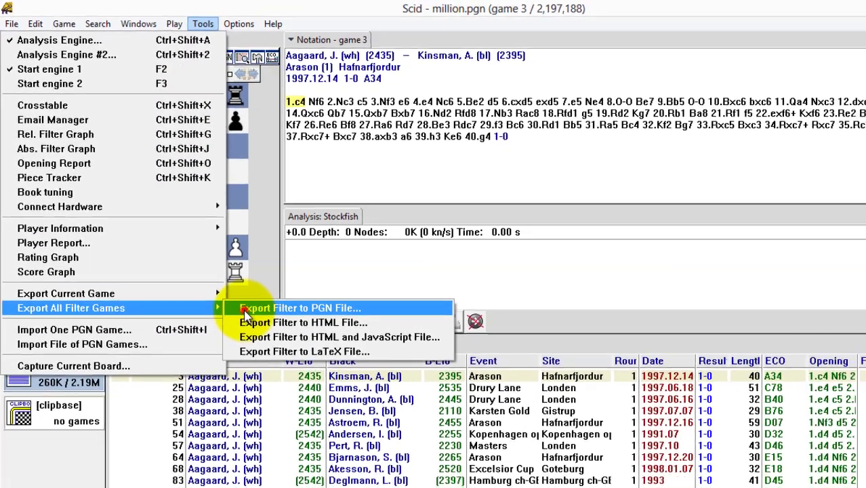
pyautogui.click(246, 310)
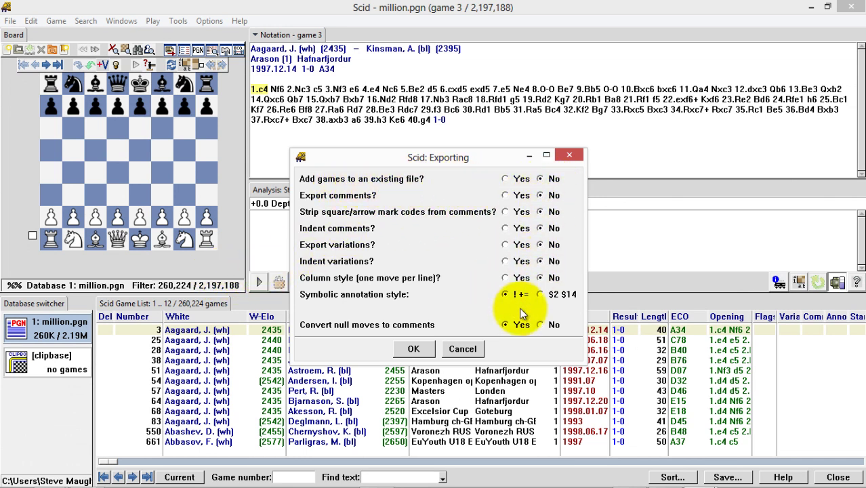
pyautogui.click(411, 347)
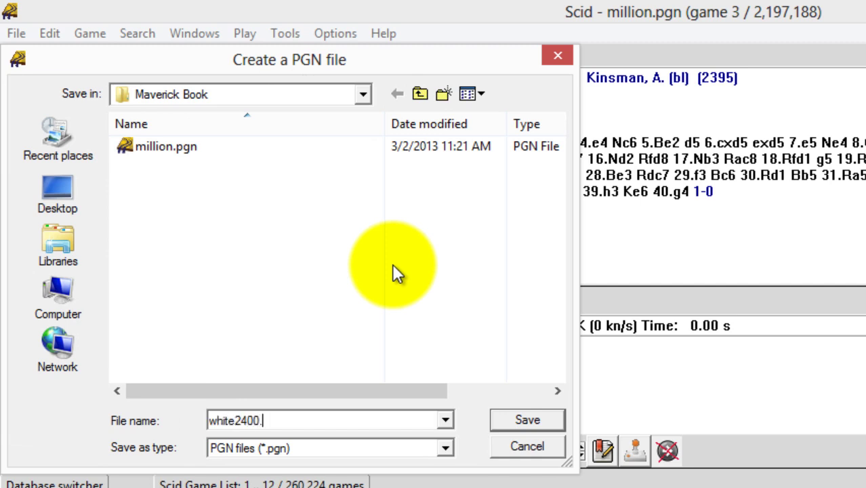
pyautogui.write('n')
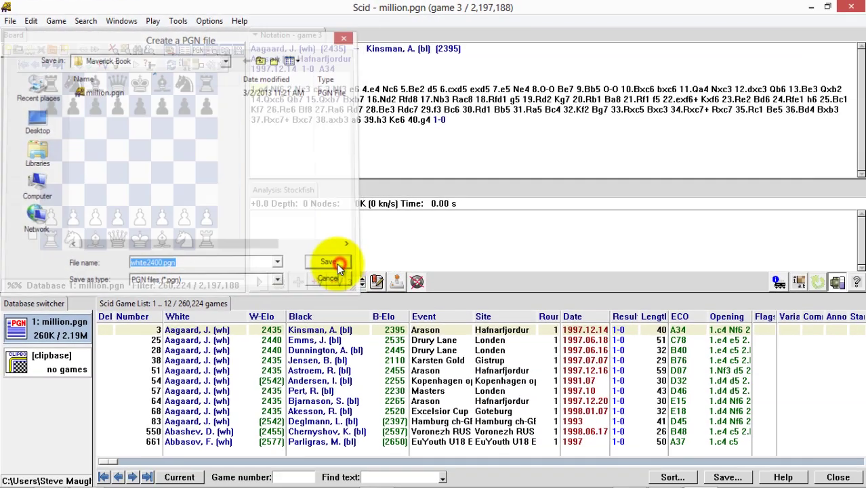
pyautogui.click(416, 325)
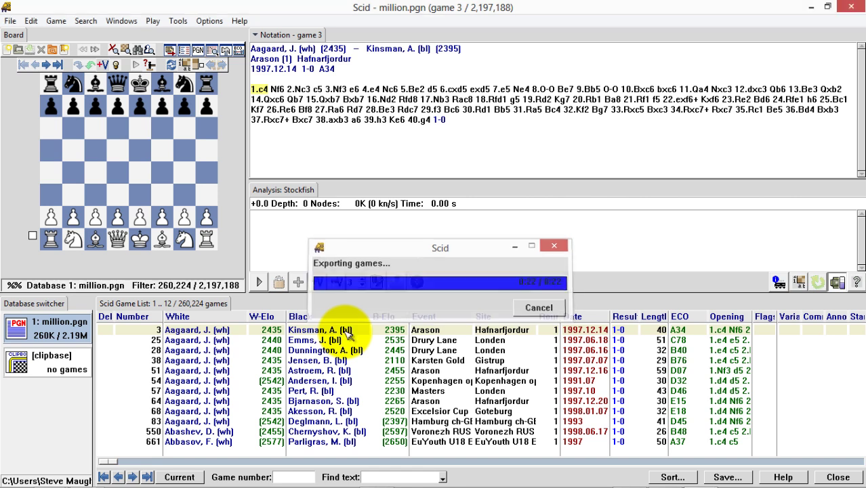
# - Reset the filter so all games are included and open a new header search
pyautogui.click(85, 22)
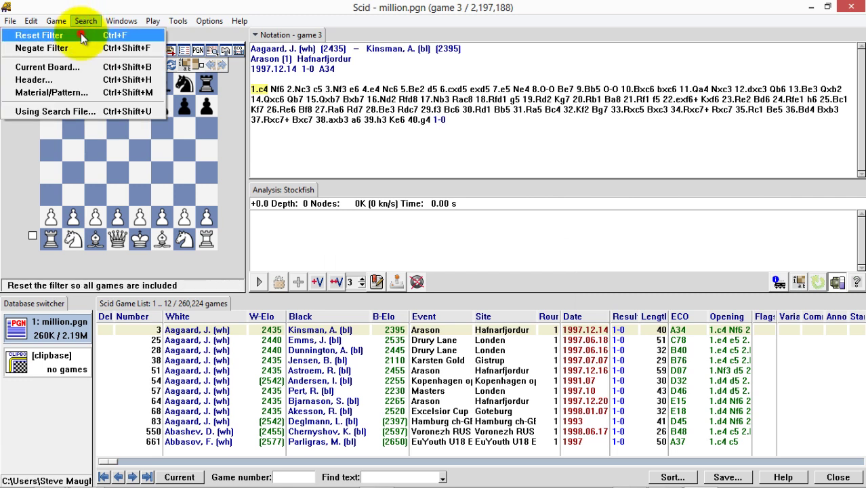
pyautogui.click(80, 35)
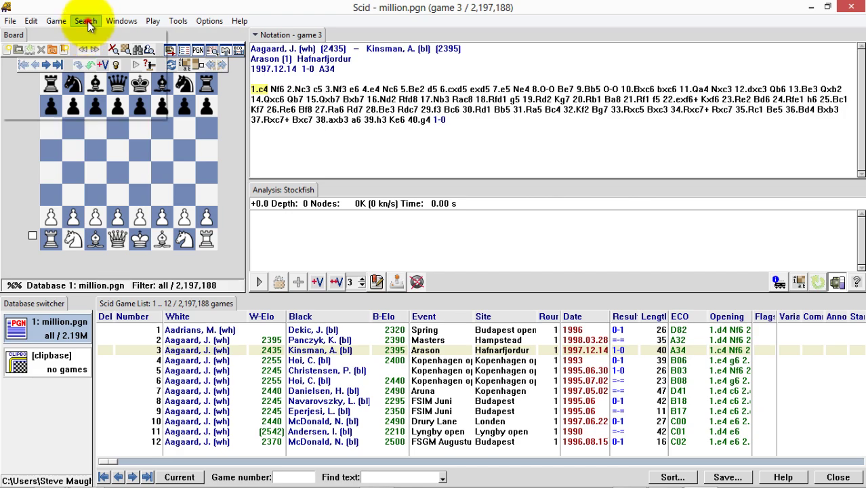
pyautogui.click(87, 21)
pyautogui.click(88, 79)
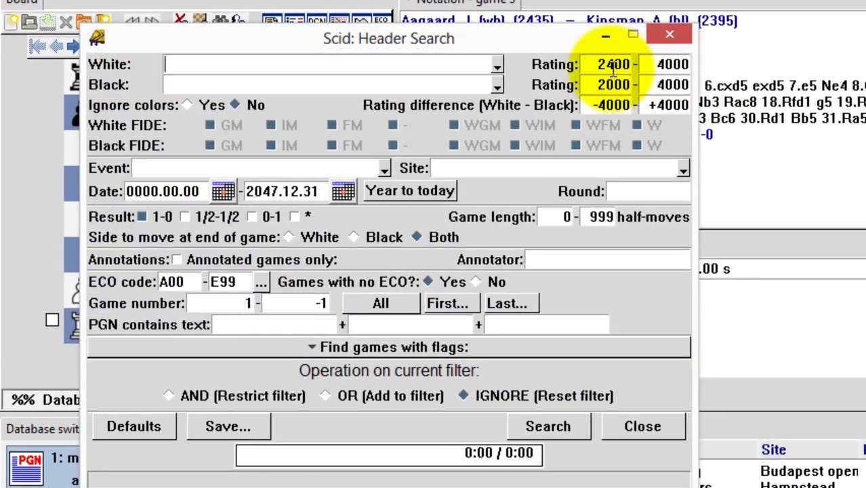
# - Set the header search's minimum rating to 2200 for White and 2400 for Black
pyautogui.moveTo(434, 72); pyautogui.dragTo(487, 72)
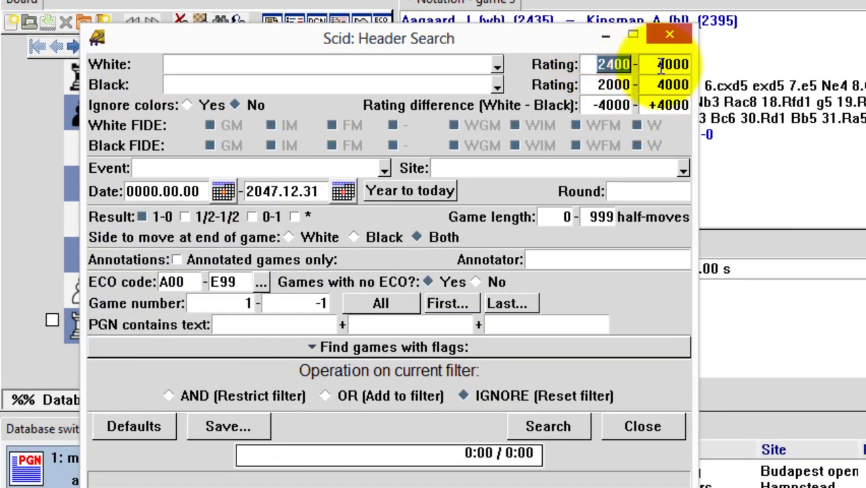
pyautogui.write('220')
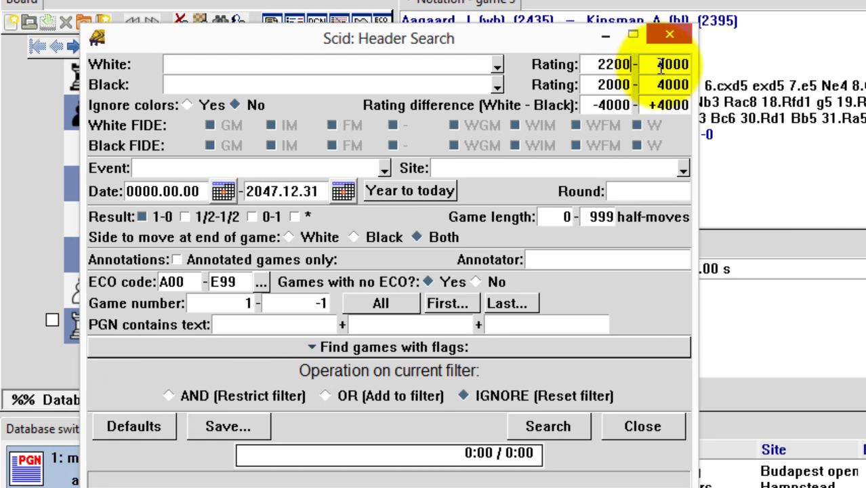
pyautogui.press('Tab')
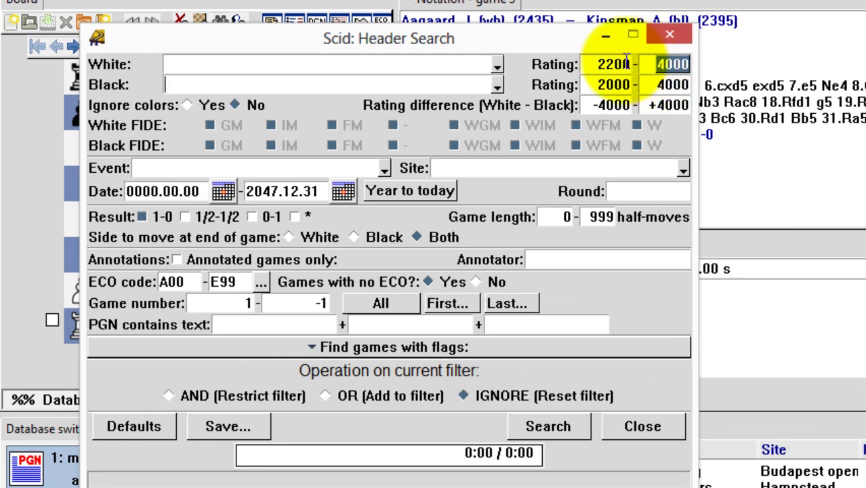
pyautogui.click(609, 84)
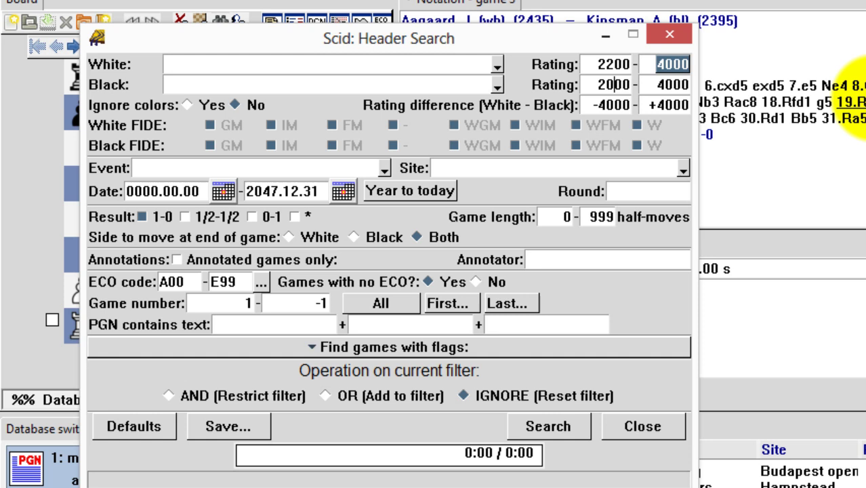
pyautogui.press('BackSpace')
pyautogui.write('4')
# - Restrict the header search to games with the result 0-1 instead of 1-0, run it and close the search dialog
pyautogui.click(141, 216)
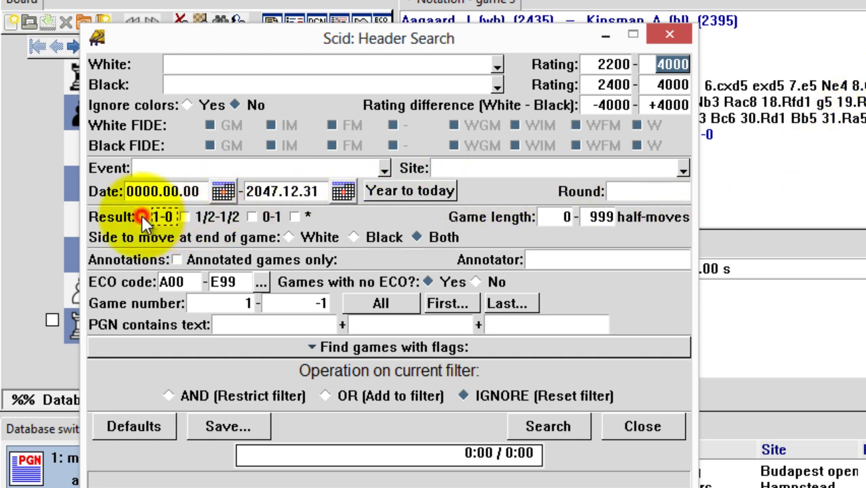
pyautogui.click(252, 217)
pyautogui.click(550, 427)
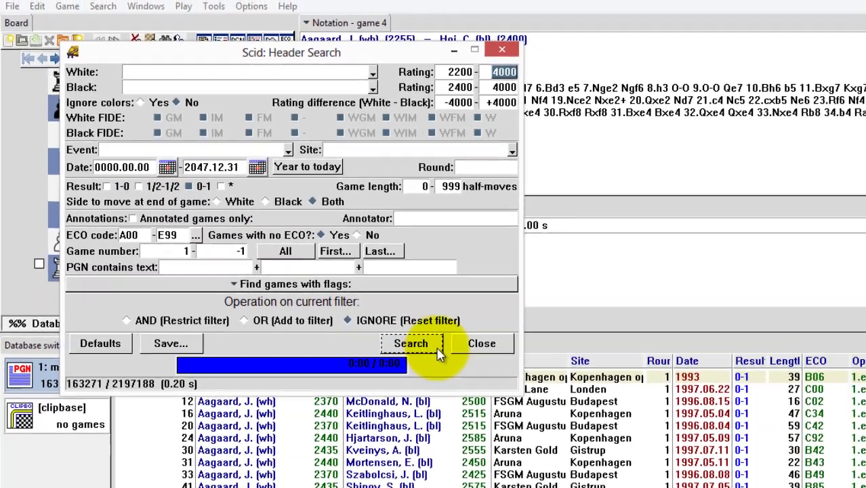
pyautogui.click(642, 427)
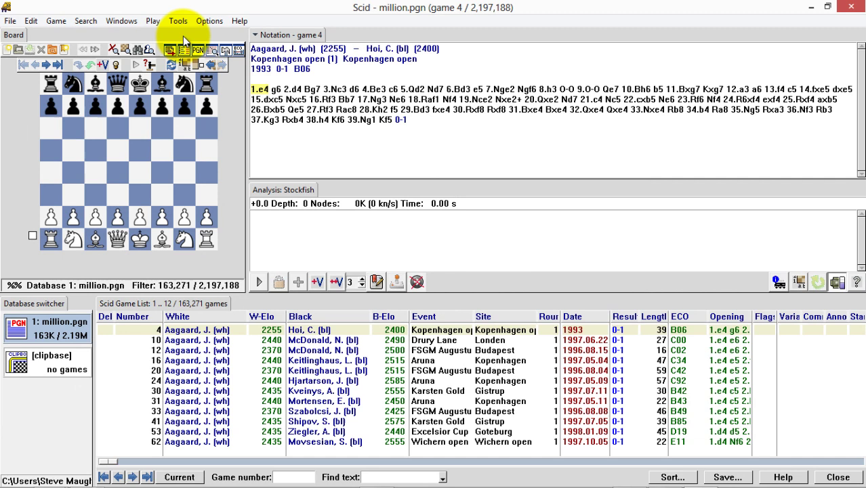
# - Export all filtered games with the default export options to black2400.pgn in the Maverick Book folder
pyautogui.click(179, 21)
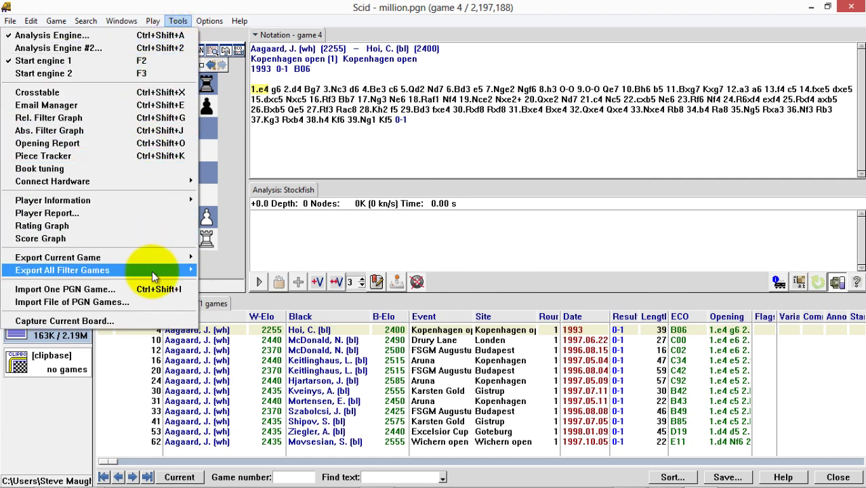
pyautogui.moveTo(162, 271)
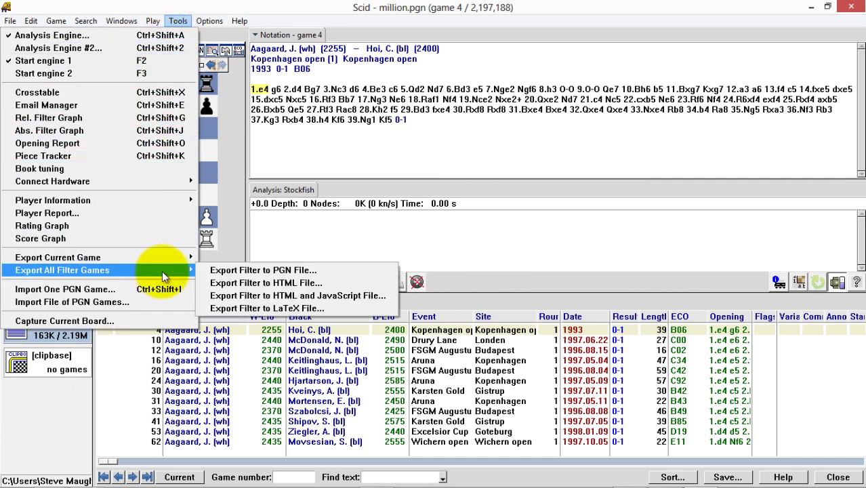
pyautogui.click(258, 272)
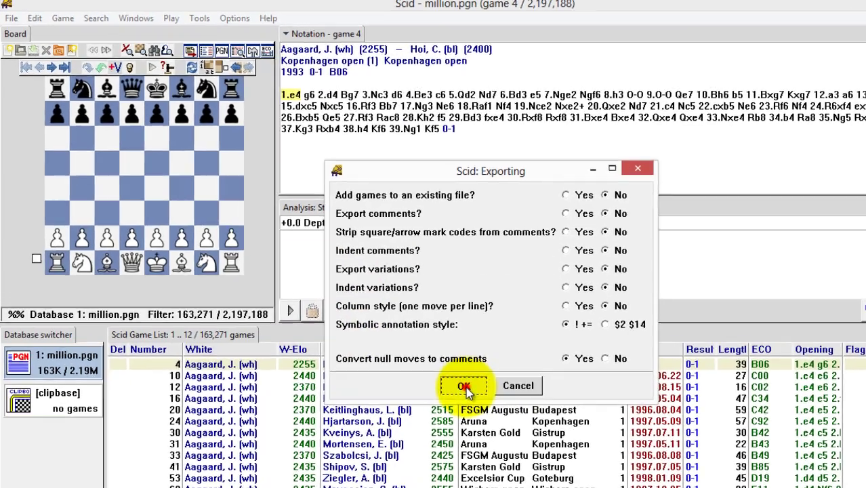
pyautogui.click(463, 387)
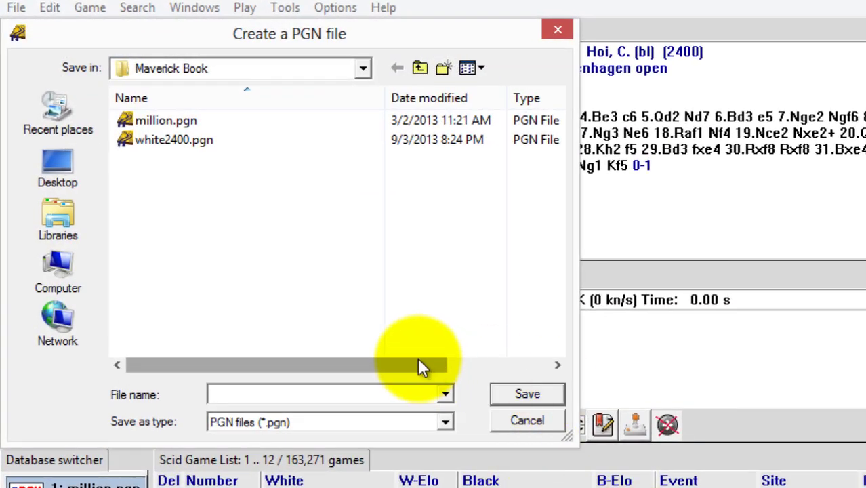
pyautogui.write('black2400')
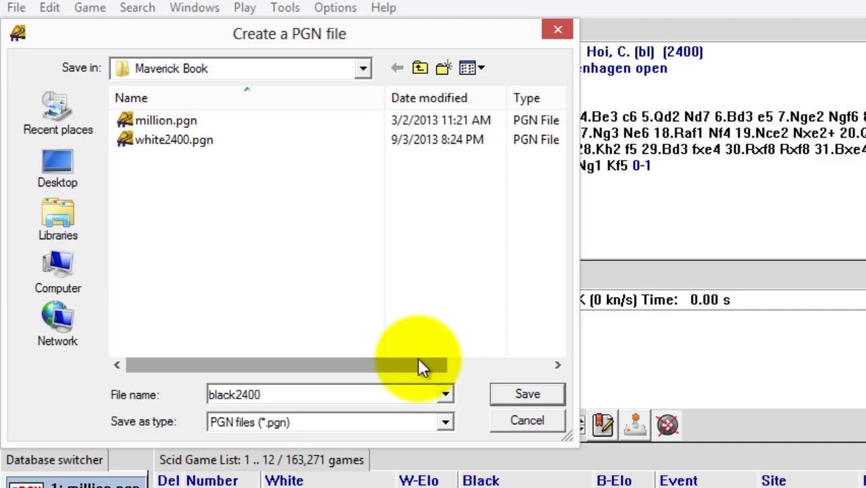
pyautogui.write('.pgn')
pyautogui.press('Return')
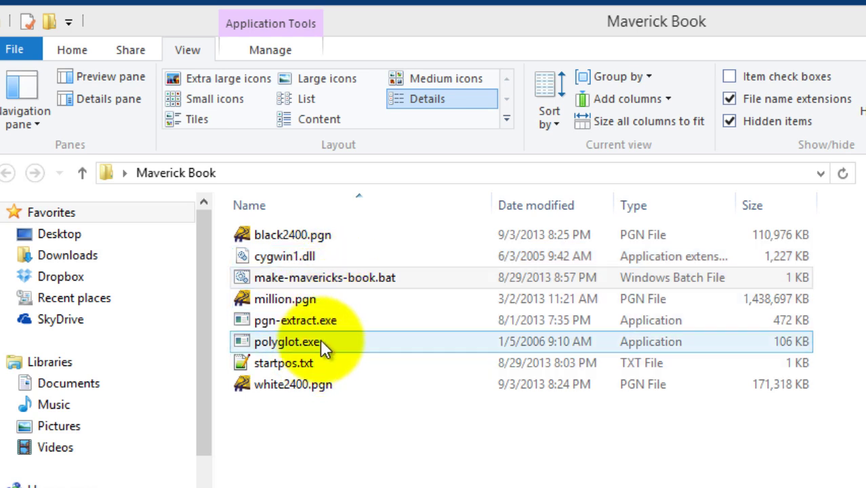
# - Switch to the Maverick Book folder in File Explorer and open make-mavericks-book.bat in Notepad++ for editing
pyautogui.click(351, 280)
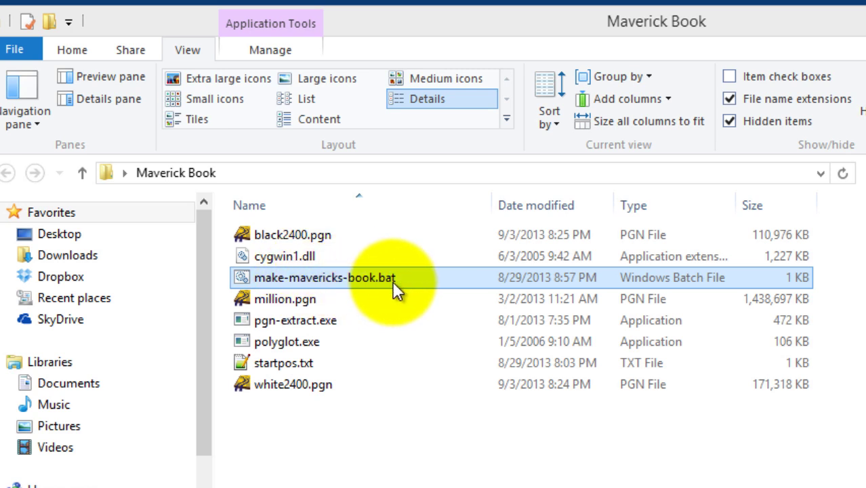
pyautogui.click(301, 384)
pyautogui.click(322, 359)
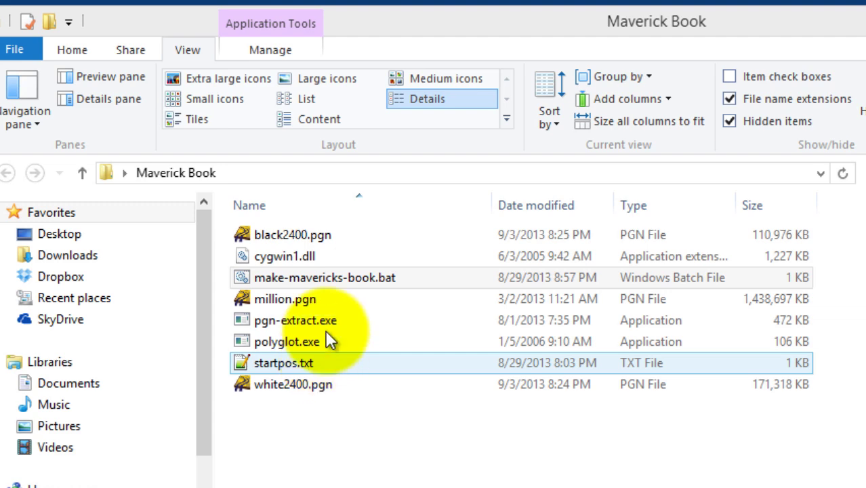
pyautogui.click(325, 278)
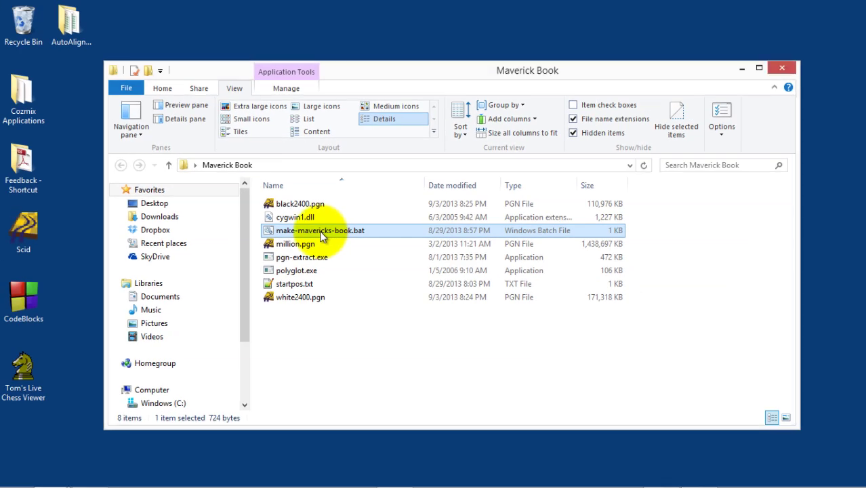
pyautogui.rightClick(319, 230)
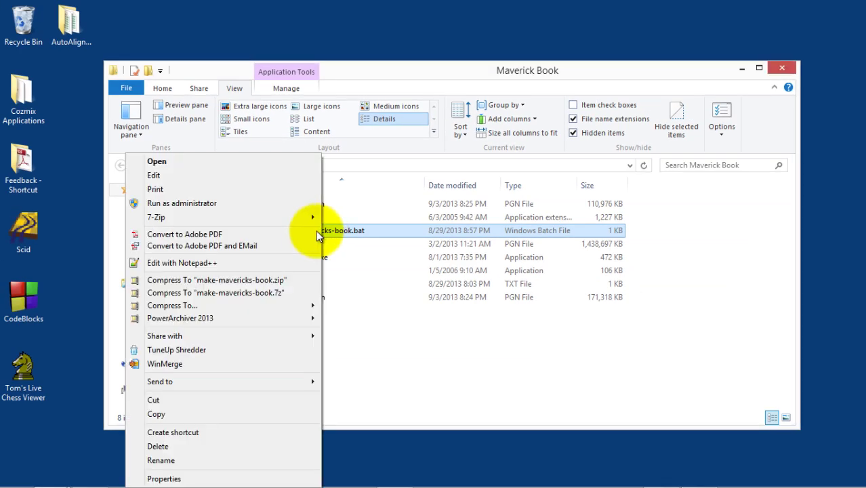
pyautogui.click(292, 262)
pyautogui.moveTo(280, 36); pyautogui.dragTo(379, 36)
pyautogui.click(825, 35)
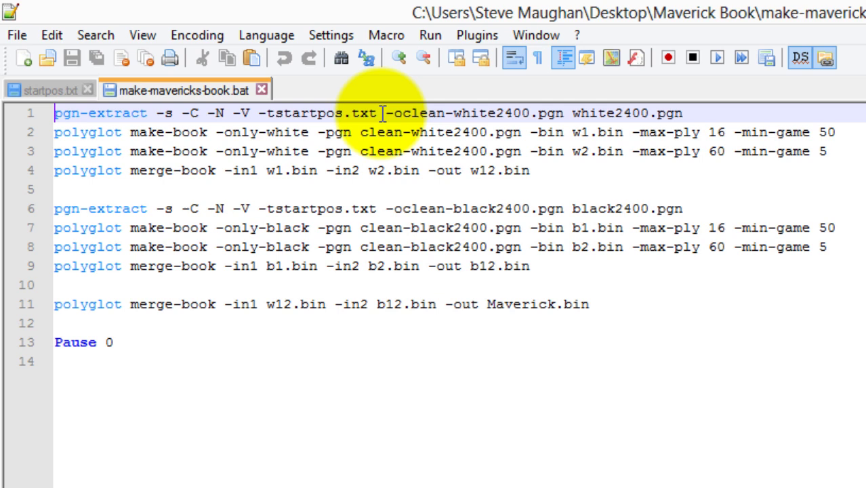
# - Examine the first pgn-extract command in the batch file, its clean-white2400.pgn output argument and the contents of startpos.txt
pyautogui.click(278, 112)
pyautogui.moveTo(278, 112); pyautogui.dragTo(379, 112)
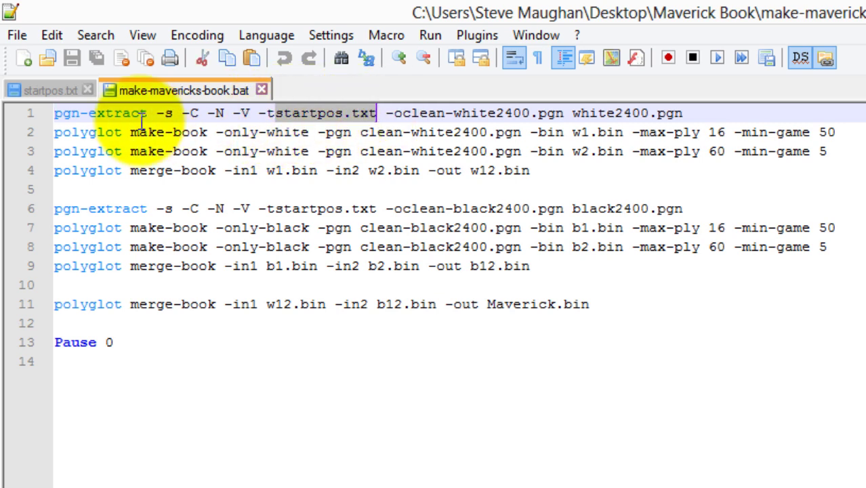
pyautogui.click(40, 88)
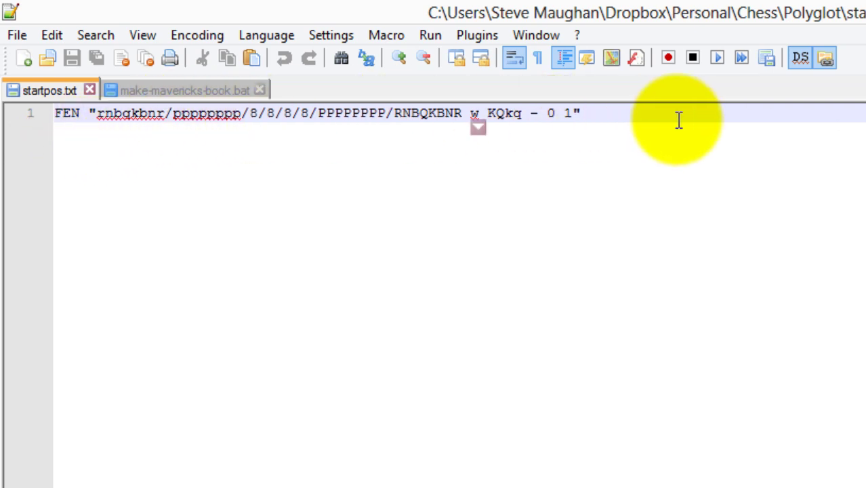
pyautogui.click(183, 90)
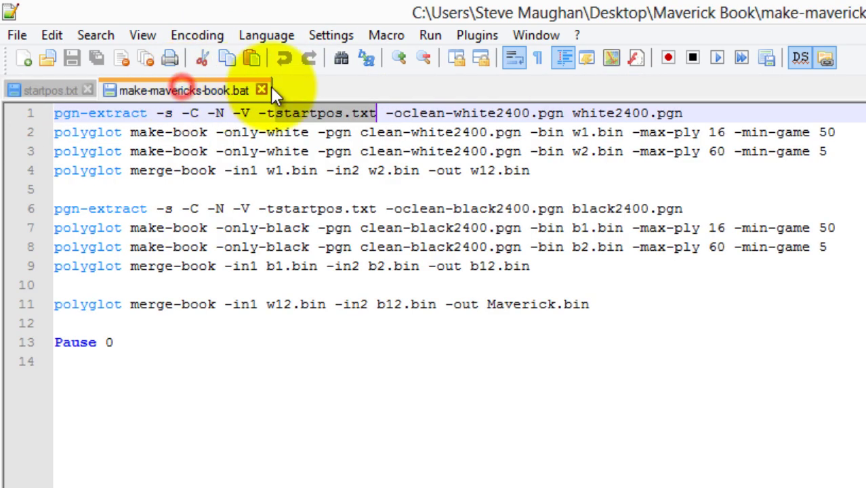
pyautogui.click(404, 113)
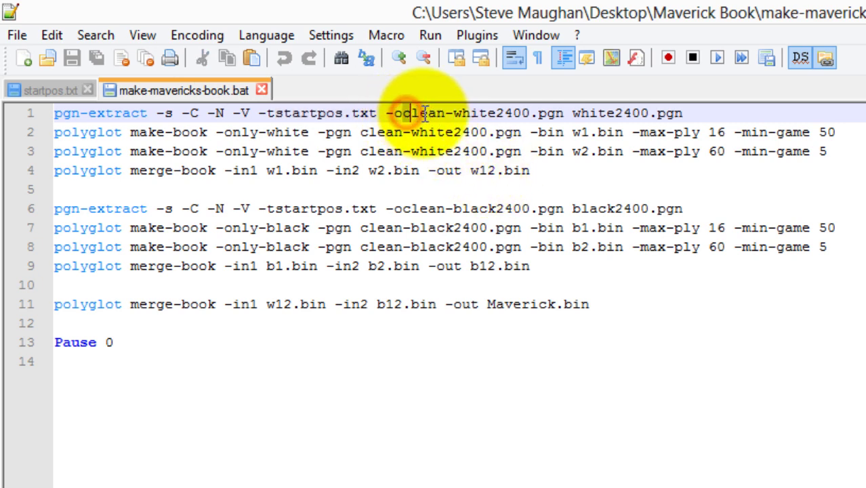
pyautogui.moveTo(425, 113); pyautogui.dragTo(562, 113)
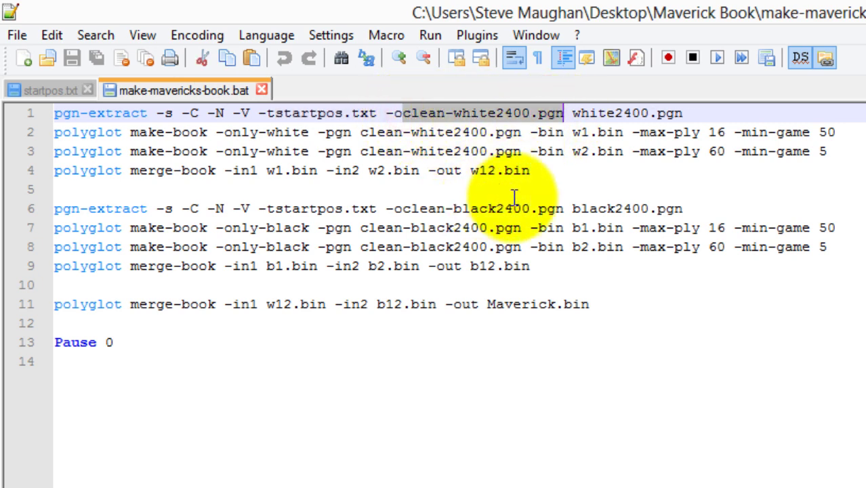
pyautogui.click(698, 113)
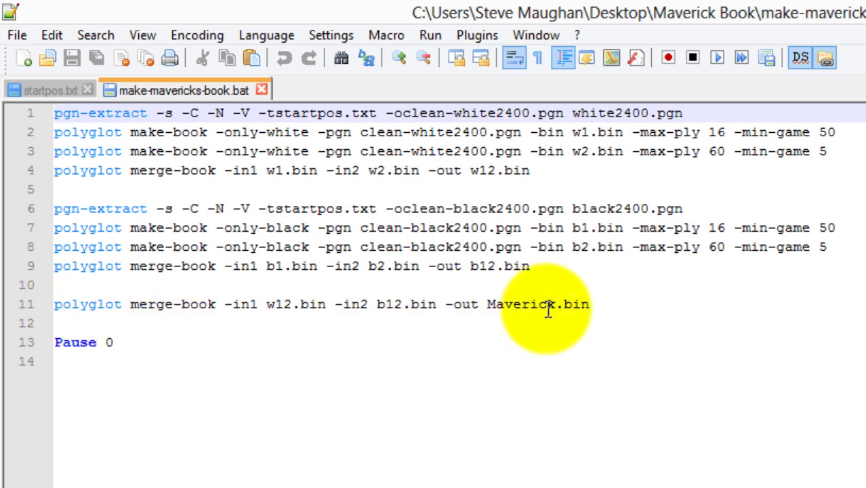
# - Review the final Maverick.bin merge command and the white2400.pgn and black2400.pgn input names in the batch file, and close Notepad++
pyautogui.moveTo(607, 304); pyautogui.dragTo(56, 302)
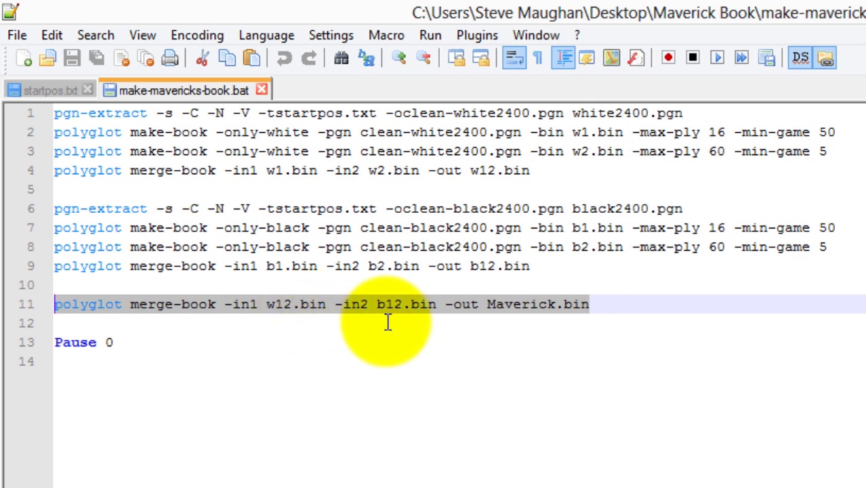
pyautogui.click(600, 305)
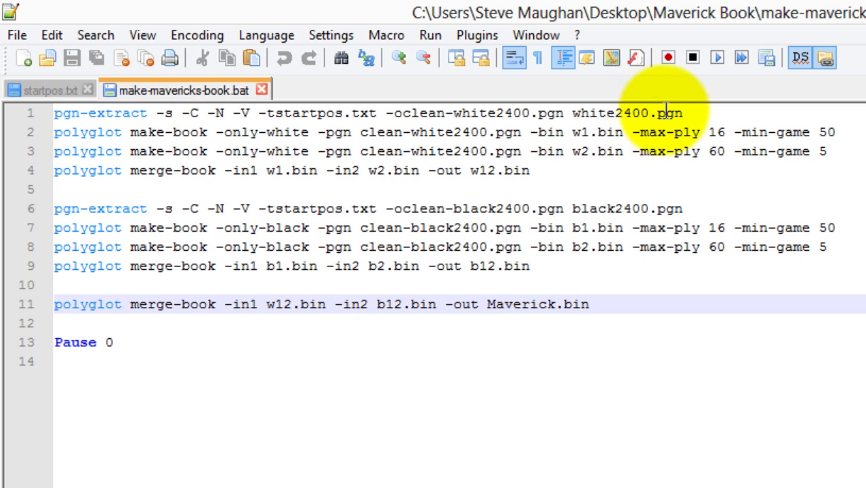
pyautogui.click(572, 112)
pyautogui.moveTo(572, 112); pyautogui.dragTo(683, 113)
pyautogui.moveTo(572, 208); pyautogui.dragTo(683, 209)
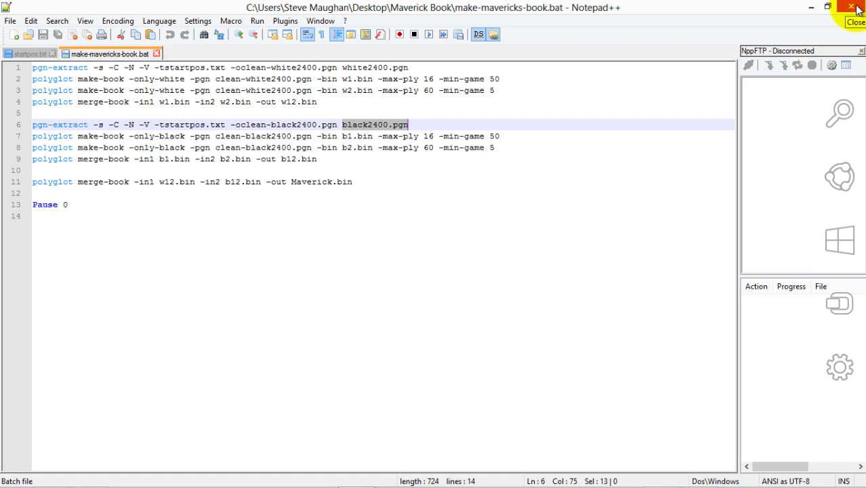
pyautogui.click(857, 8)
# - Run make-mavericks-book.bat from the Maverick Book folder to build Maverick.bin, and dismiss the console once the batch completes
pyautogui.click(383, 246)
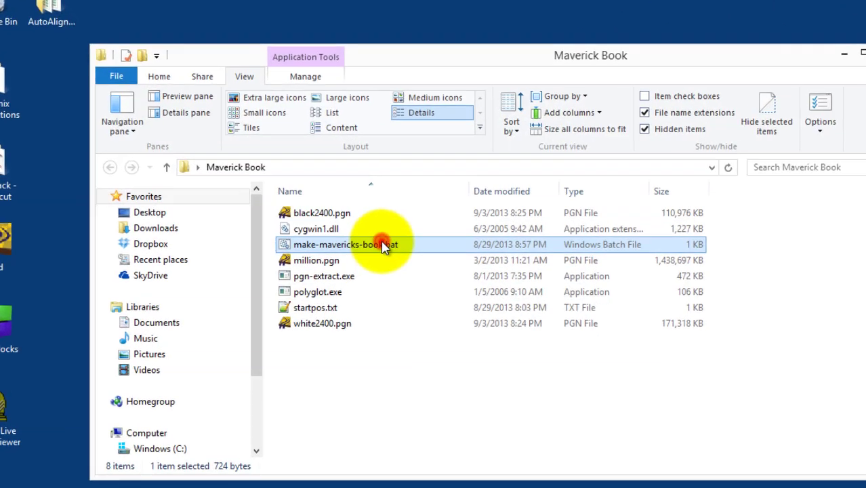
pyautogui.doubleClick(382, 245)
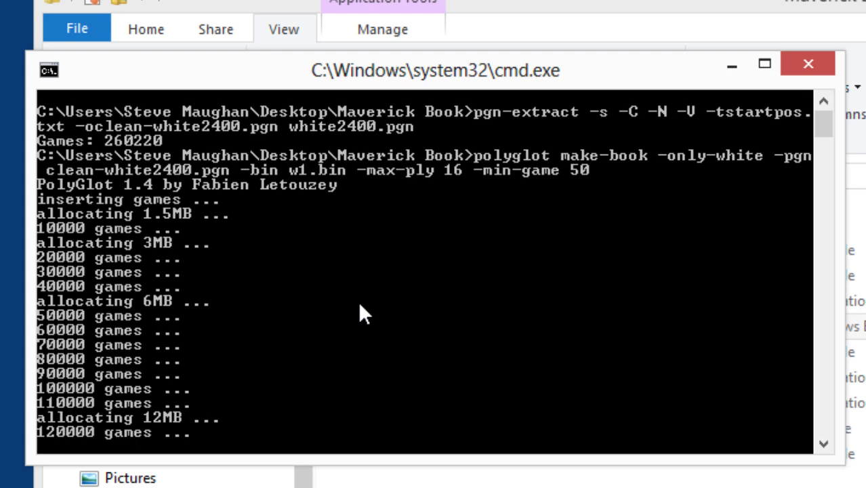
pyautogui.moveTo(702, 463); pyautogui.dragTo(702, 460)
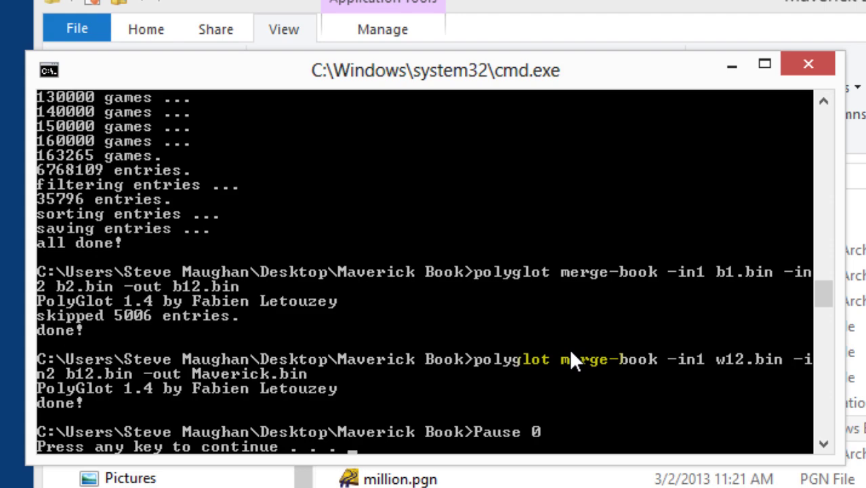
pyautogui.press('Return')
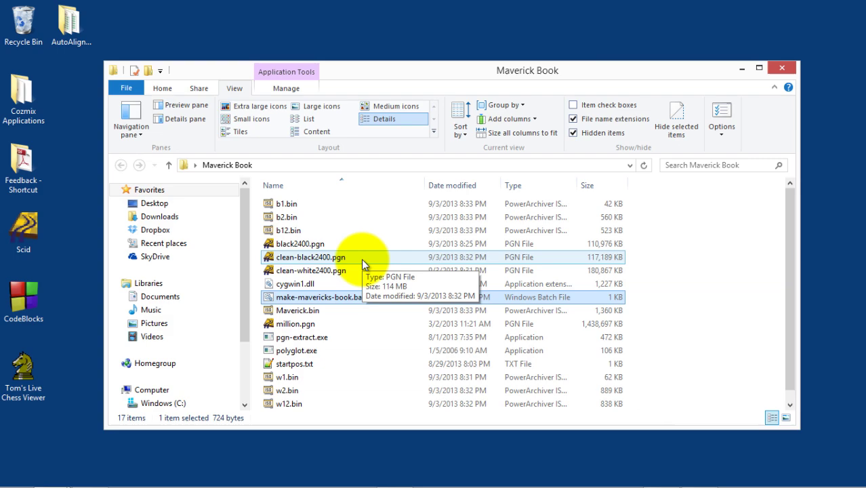
# - Look through the Maverick Book folder for the generated book and cleaned PGN files
pyautogui.moveTo(792, 374); pyautogui.dragTo(789, 384)
pyautogui.scroll(1, 787, 407)
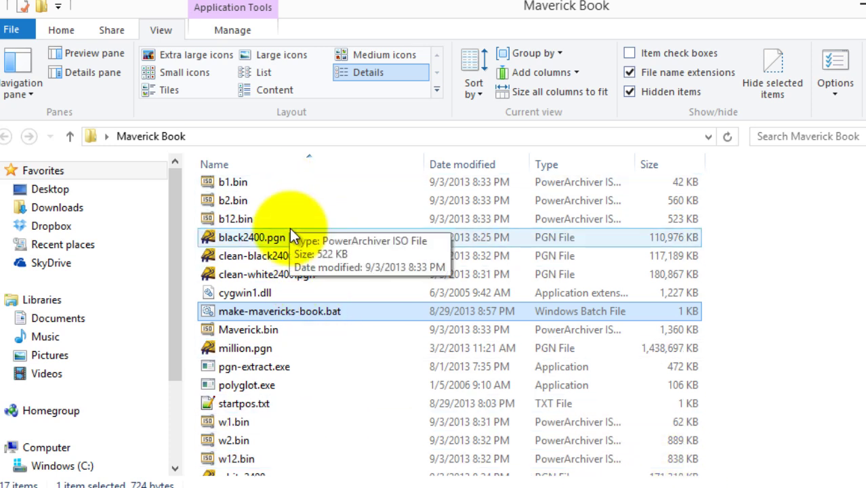
# - Copy Maverick.bin from the Maverick Book folder into the Scid-4.4\bin\books folder in Documents
pyautogui.click(263, 330)
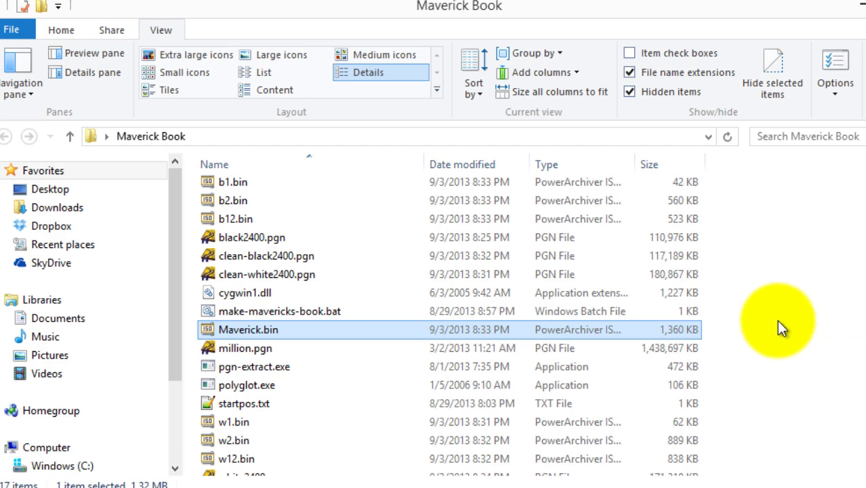
pyautogui.rightClick(355, 329)
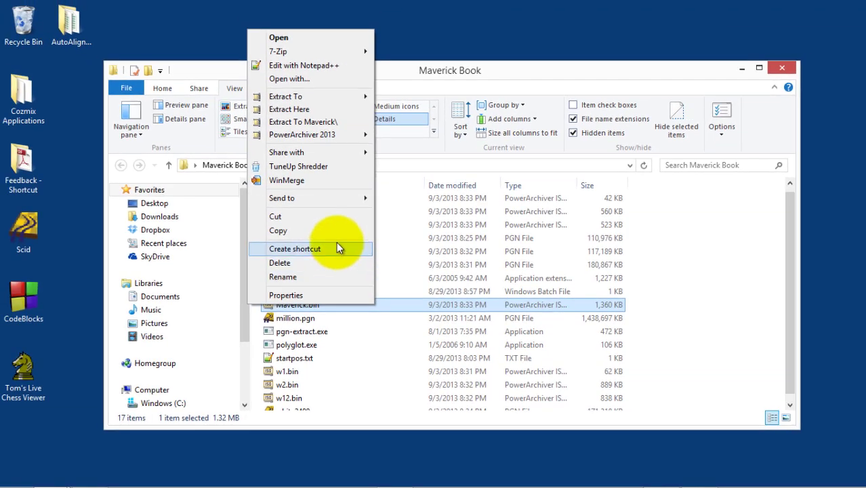
pyautogui.click(293, 229)
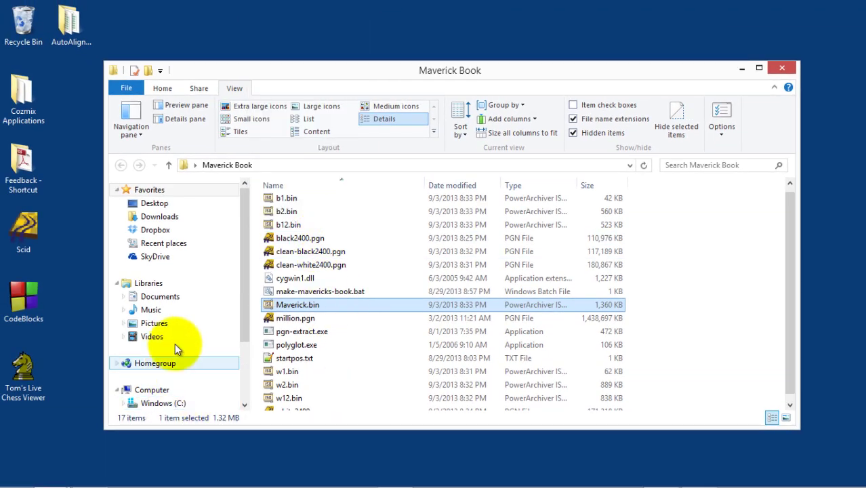
pyautogui.click(155, 296)
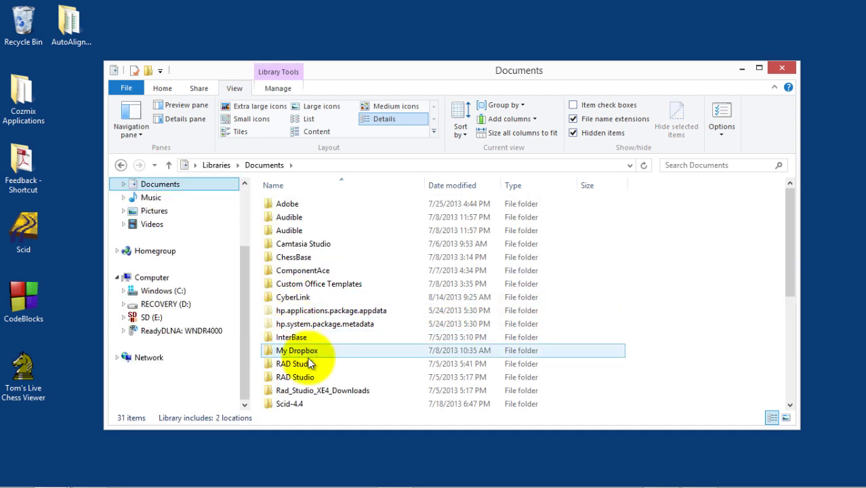
pyautogui.doubleClick(305, 402)
pyautogui.doubleClick(290, 203)
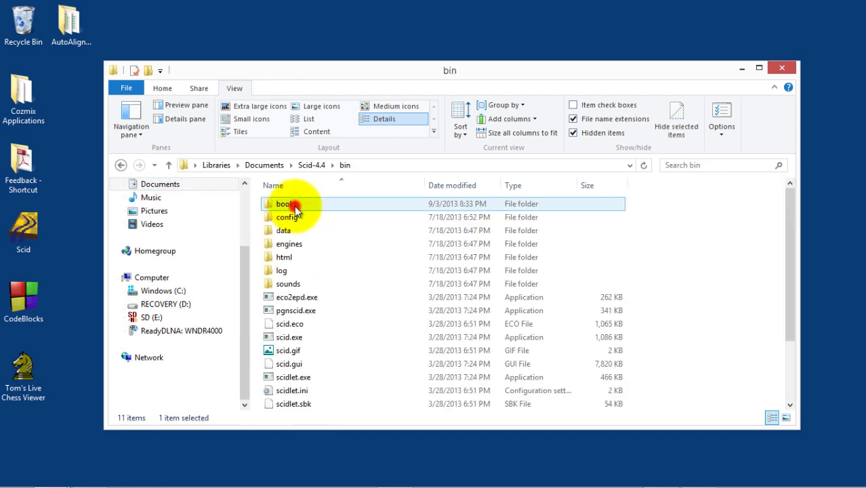
pyautogui.doubleClick(291, 203)
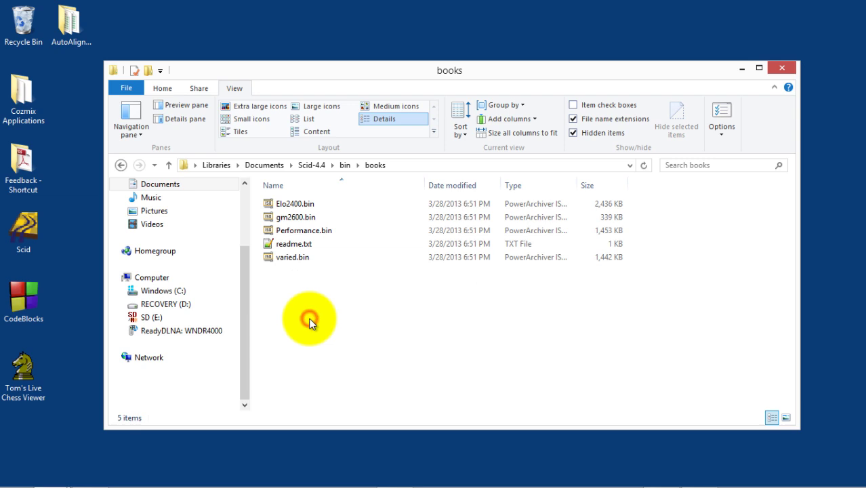
pyautogui.hotkey('ctrl', 'v')
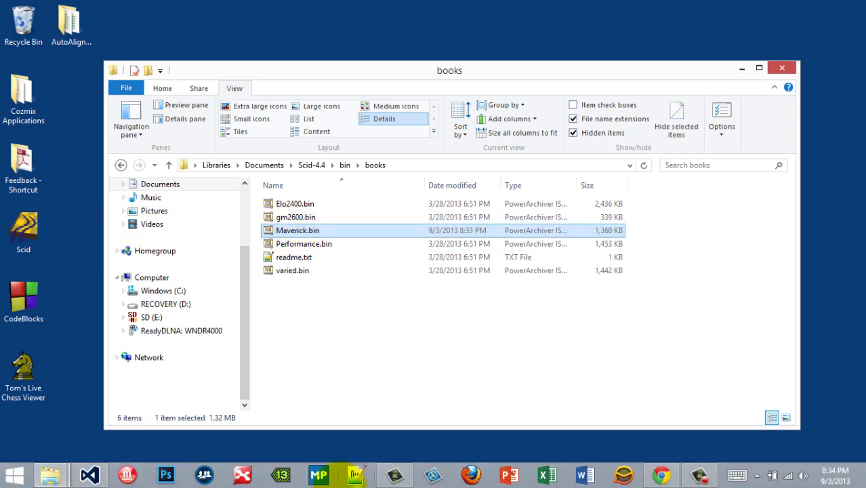
# - Switch to Scid by launching it from the desktop and maximize its window
pyautogui.doubleClick(31, 230)
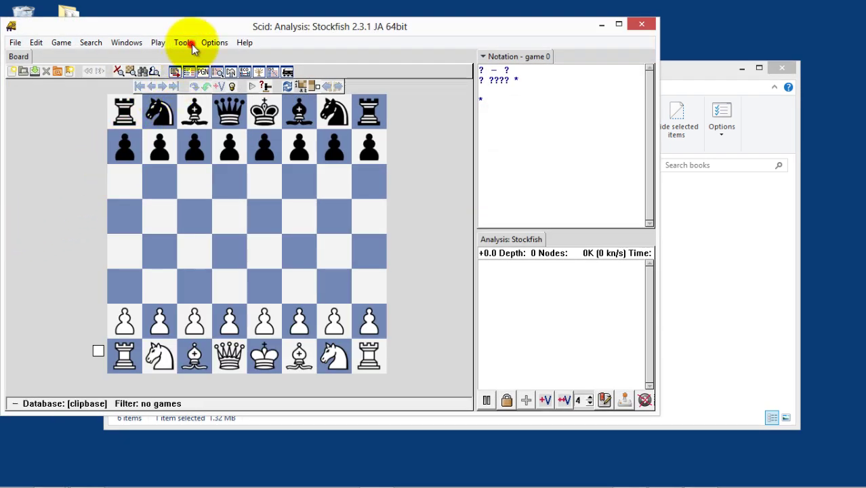
pyautogui.click(191, 45)
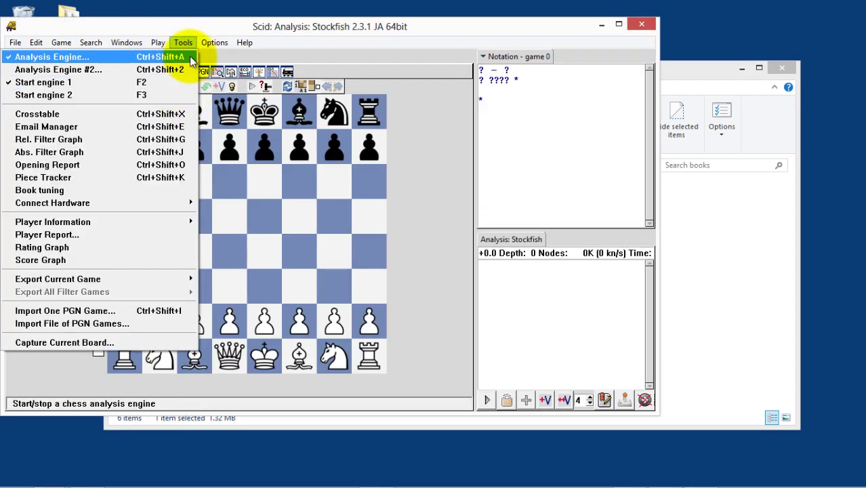
pyautogui.click(618, 27)
pyautogui.click(184, 22)
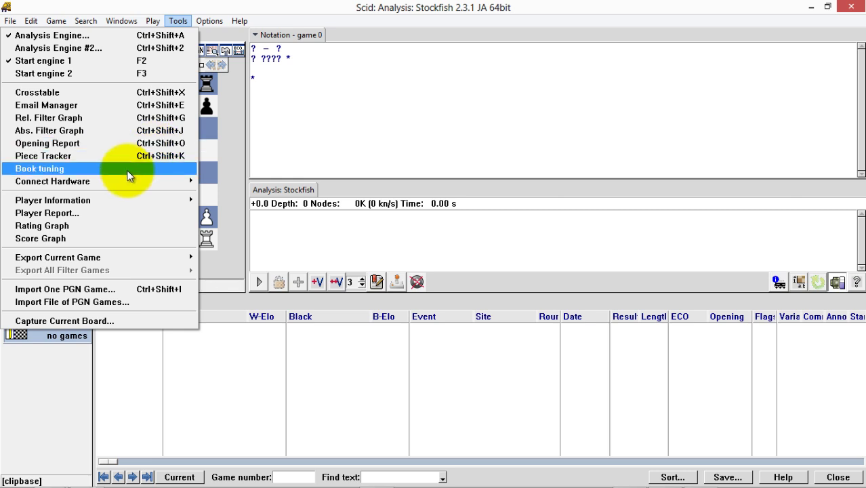
pyautogui.moveTo(154, 182)
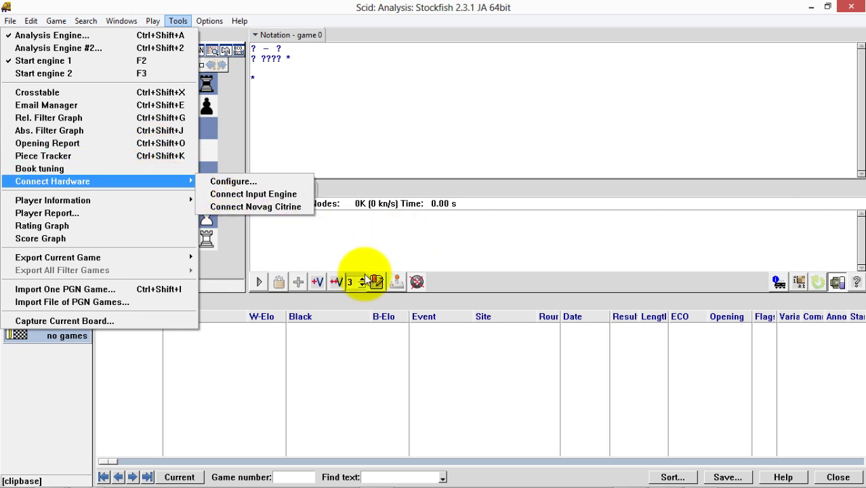
pyautogui.click(374, 186)
pyautogui.rightClick(376, 191)
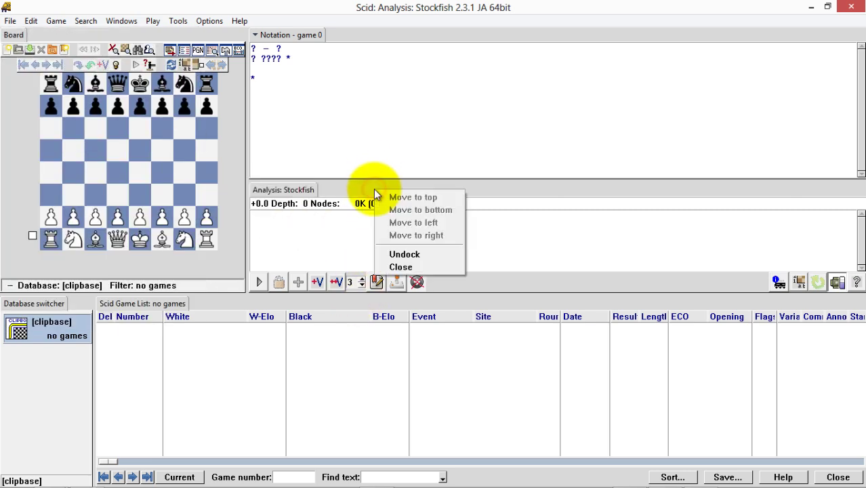
# - Open the Book Window for the starting position and enlarge its pane to make more room for the Maverick.bin moves
pyautogui.click(180, 21)
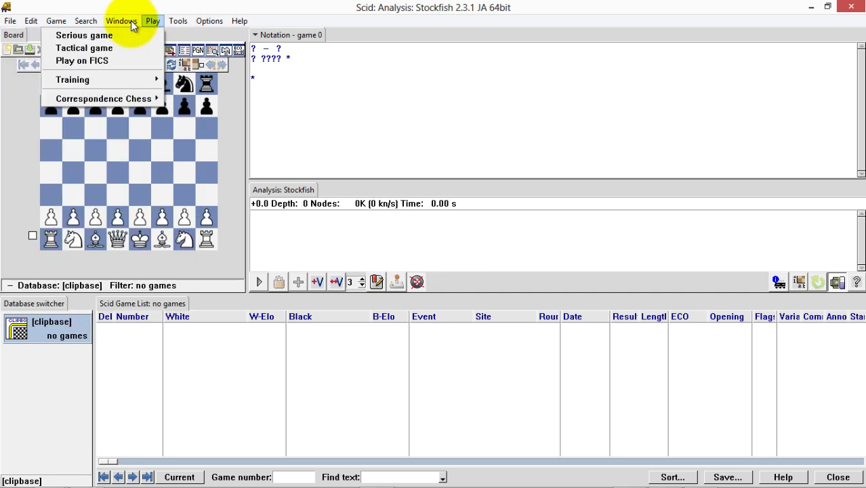
pyautogui.moveTo(130, 20)
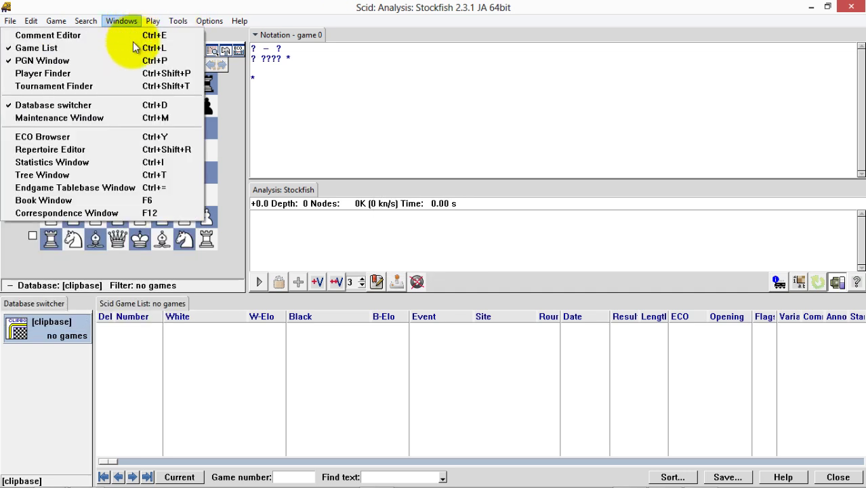
pyautogui.click(140, 199)
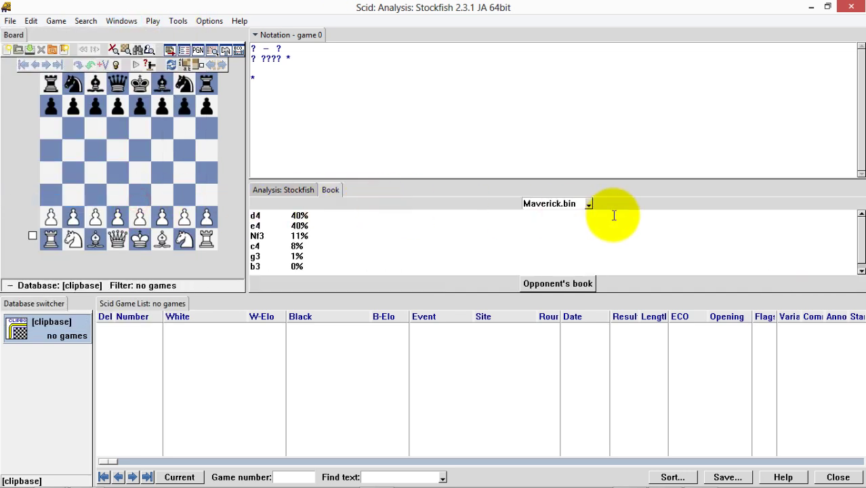
pyautogui.moveTo(543, 176); pyautogui.dragTo(549, 129)
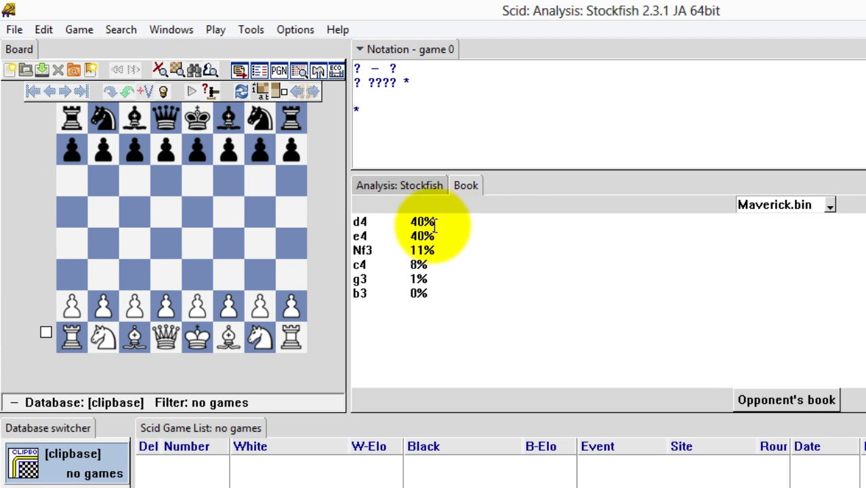
# - Play 1.e4 e5 2.f4 on the board to follow the King's Gambit line in the Maverick.bin book
pyautogui.moveTo(198, 306); pyautogui.dragTo(195, 242)
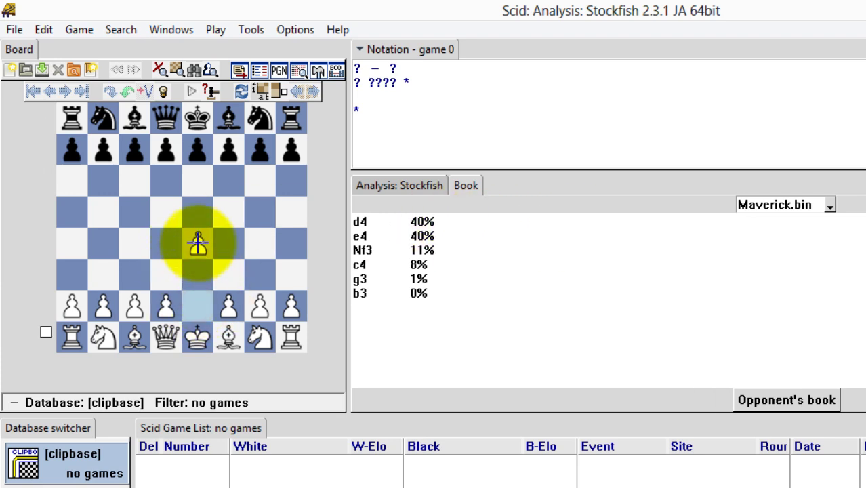
pyautogui.moveTo(194, 153); pyautogui.dragTo(198, 213)
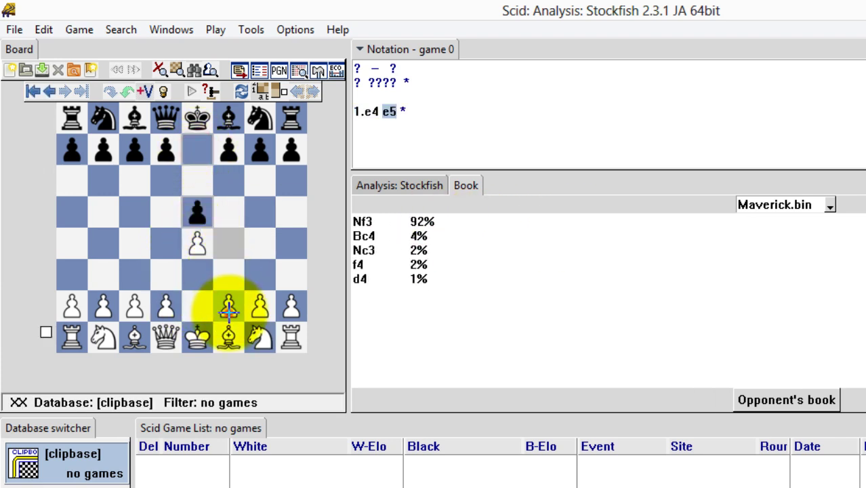
pyautogui.moveTo(229, 307); pyautogui.dragTo(229, 244)
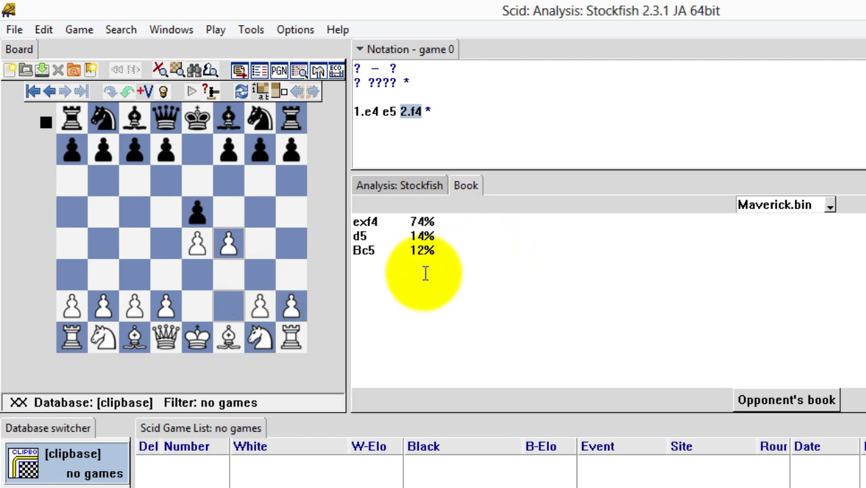